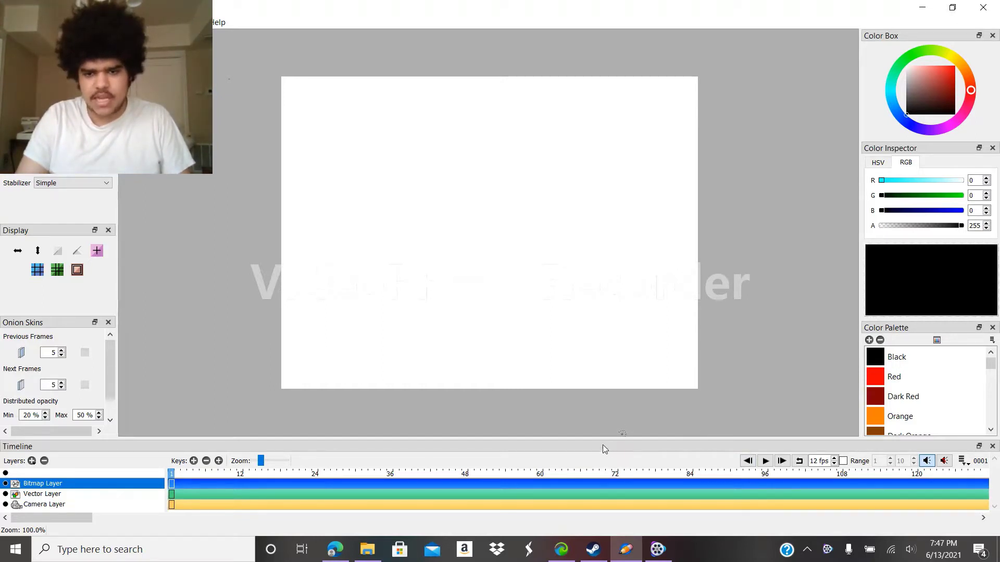
- Enlarge the timeline area and start adding a new sound layer
{"action": "left_click_drag", "start_coordinate": [598, 439], "coordinate": [606, 357]}
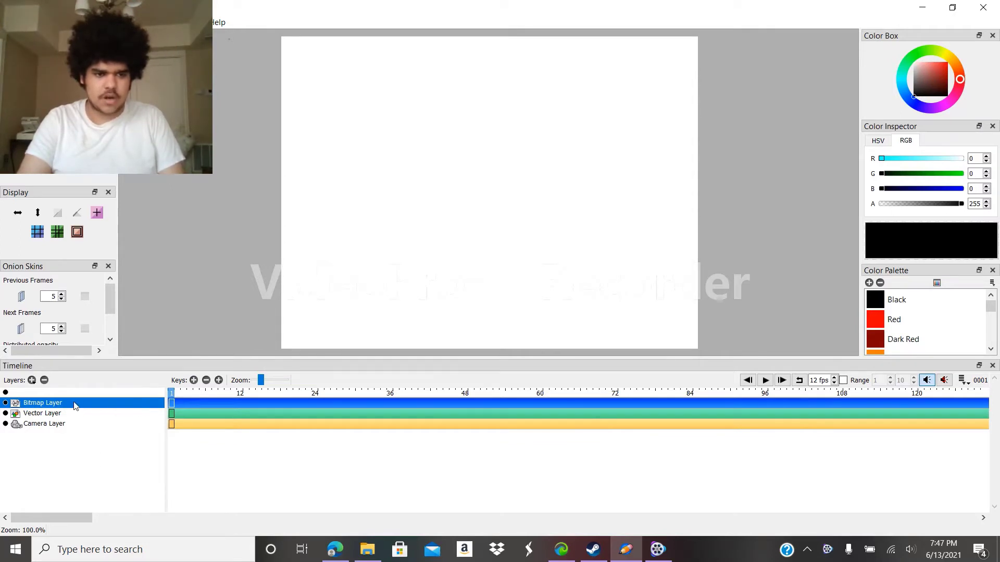
{"action": "left_click", "coordinate": [32, 381]}
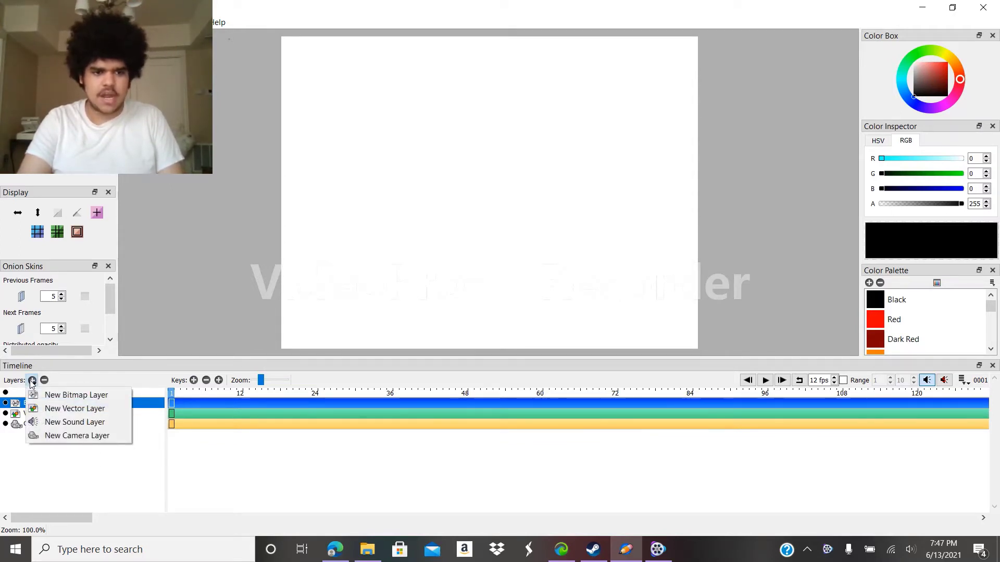
{"action": "left_click", "coordinate": [52, 423]}
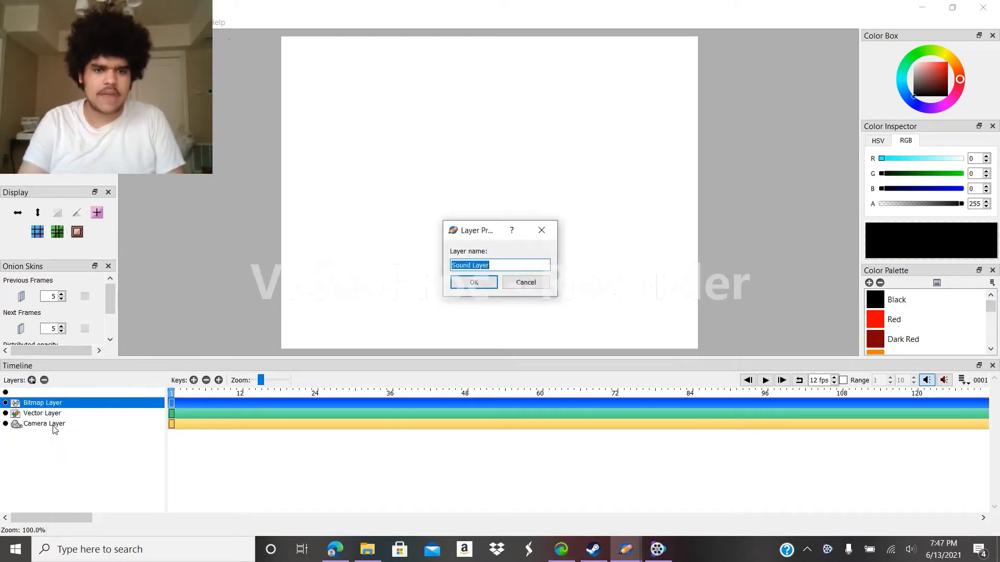
- Replace the new sound layer's default name with "Pewdiepie's Fabulous Music"
{"action": "left_click", "coordinate": [541, 267]}
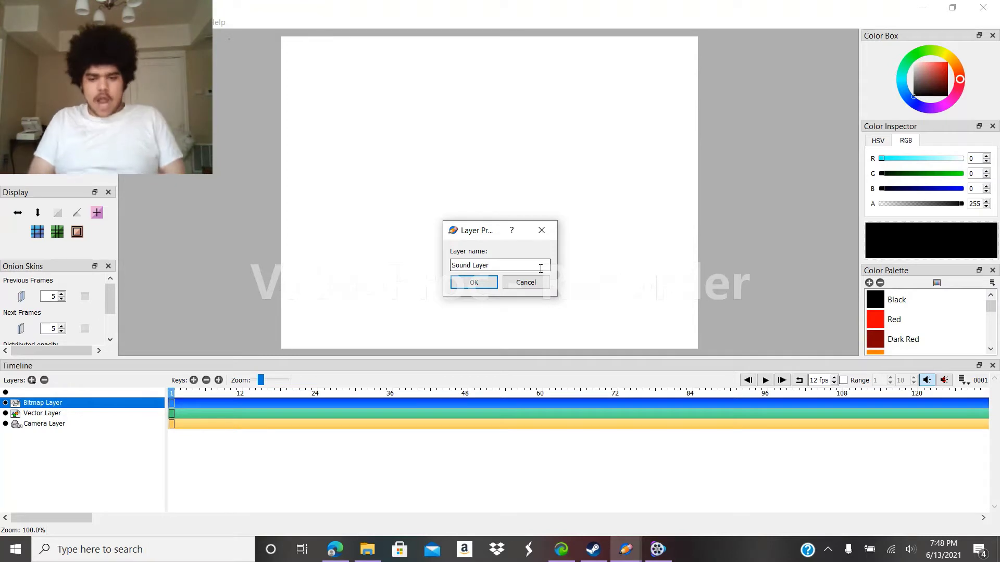
{"action": "key", "text": "BackSpace"}
{"action": "key", "text": "BackSpace"}
{"action": "key", "text": "BackSpace"}
{"action": "key", "text": "BackSpace"}
{"action": "key", "text": "BackSpace"}
{"action": "key", "text": "BackSpace"}
{"action": "key", "text": "BackSpace"}
{"action": "key", "text": "BackSpace"}
{"action": "key", "text": "BackSpace"}
{"action": "key", "text": "BackSpace"}
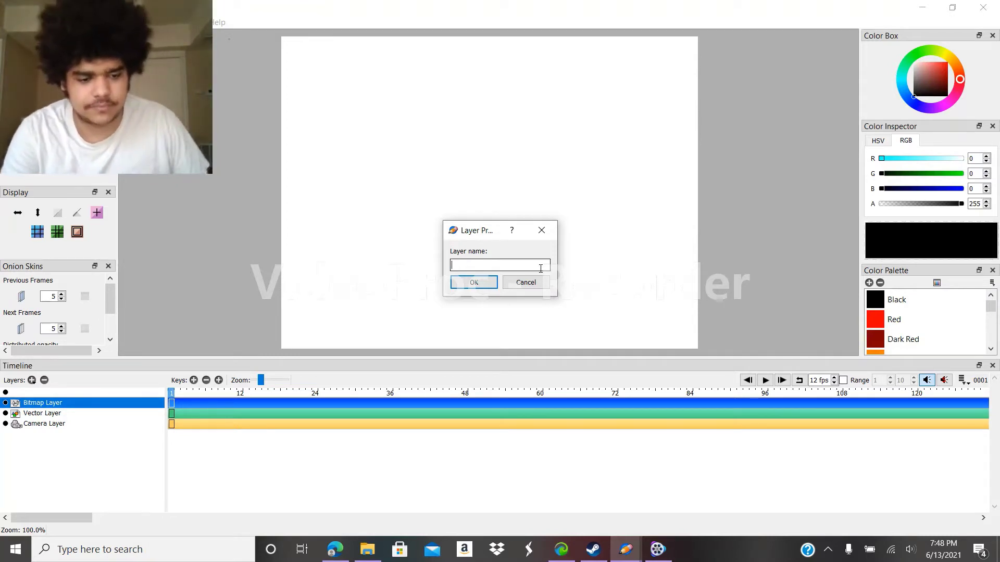
{"action": "type", "text": "Pe"}
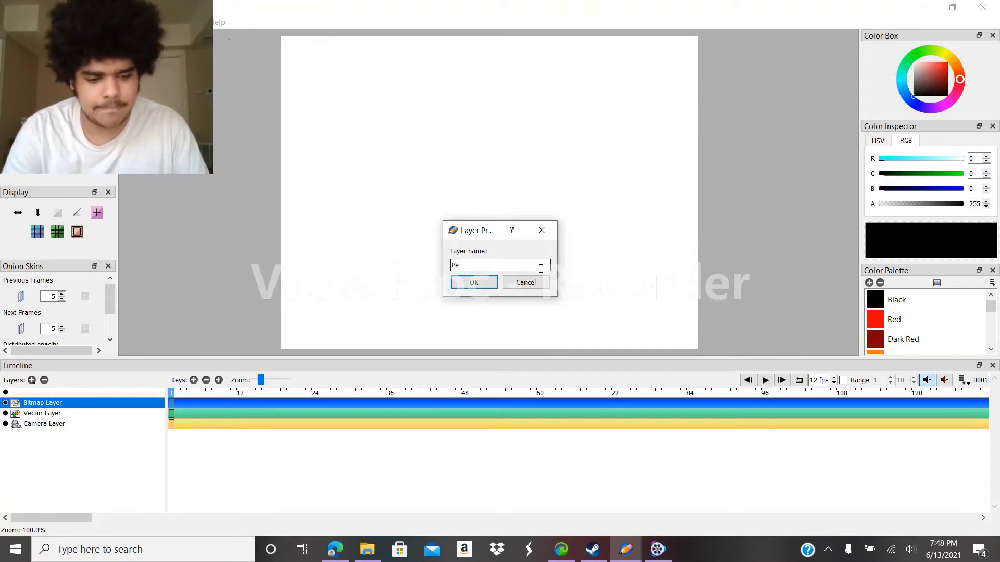
{"action": "type", "text": "wdie"}
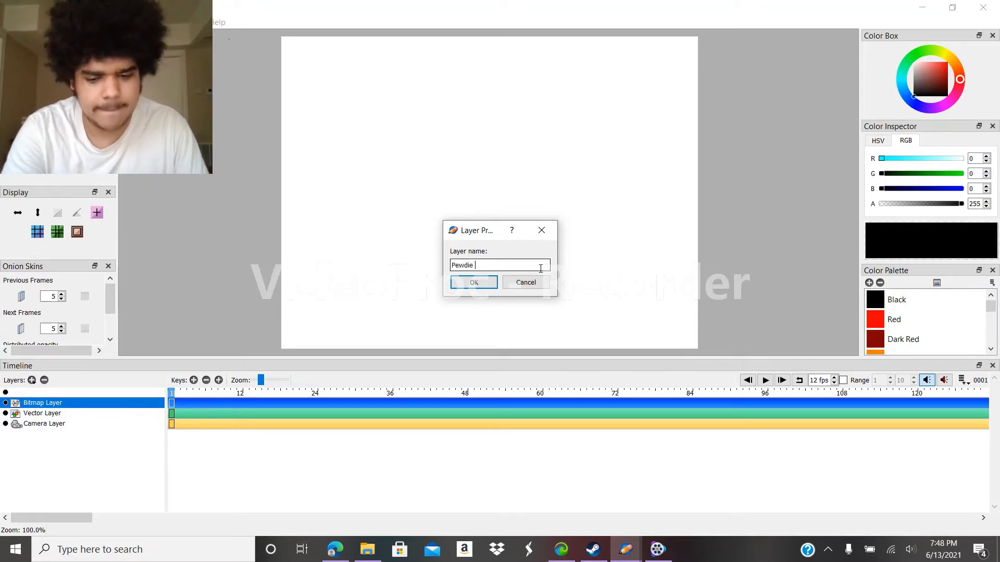
{"action": "type", "text": " pie"}
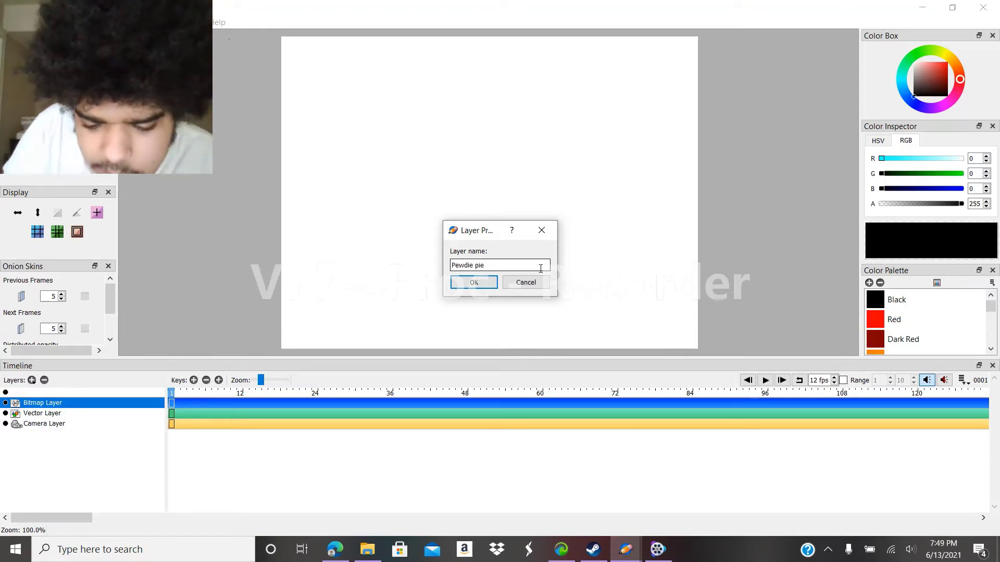
{"action": "type", "text": "'"}
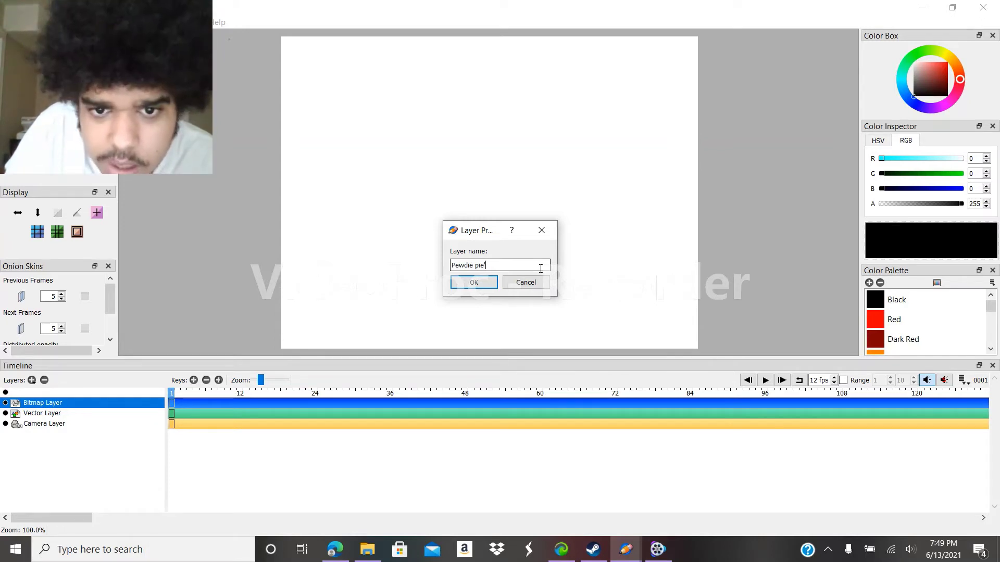
{"action": "type", "text": "s"}
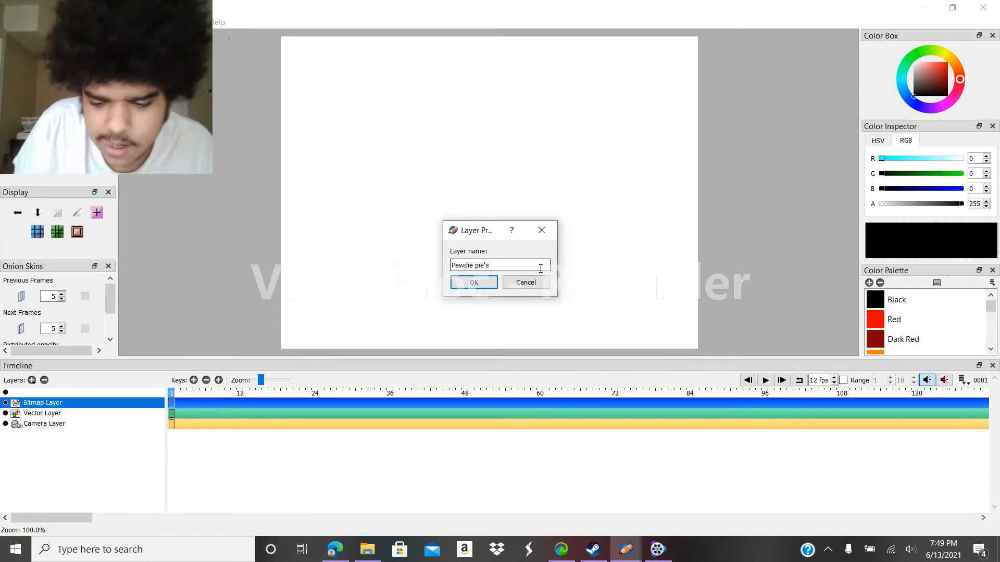
{"action": "key", "text": "Left"}
{"action": "key", "text": "Left"}
{"action": "key", "text": "Left"}
{"action": "key", "text": "Left"}
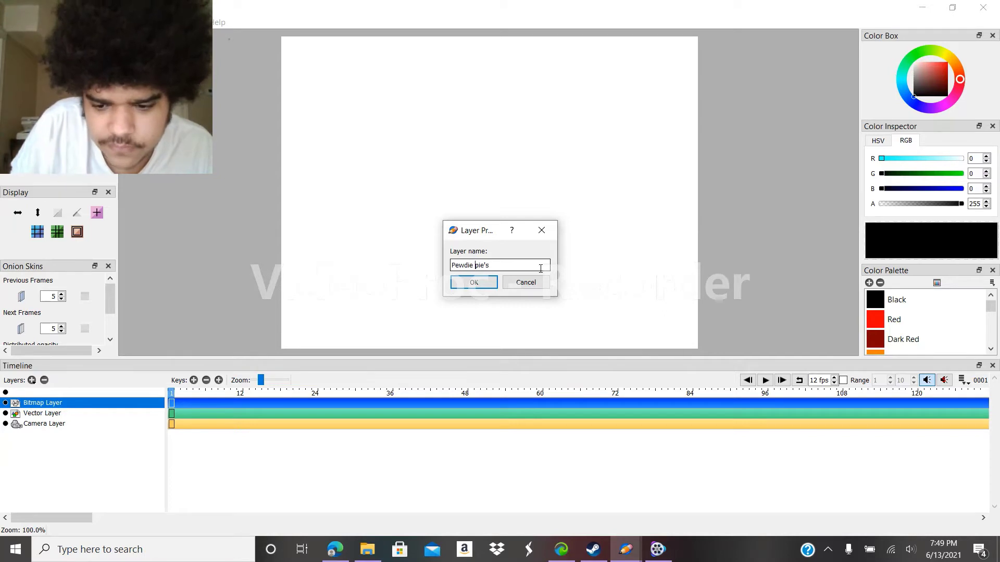
{"action": "key", "text": "BackSpace"}
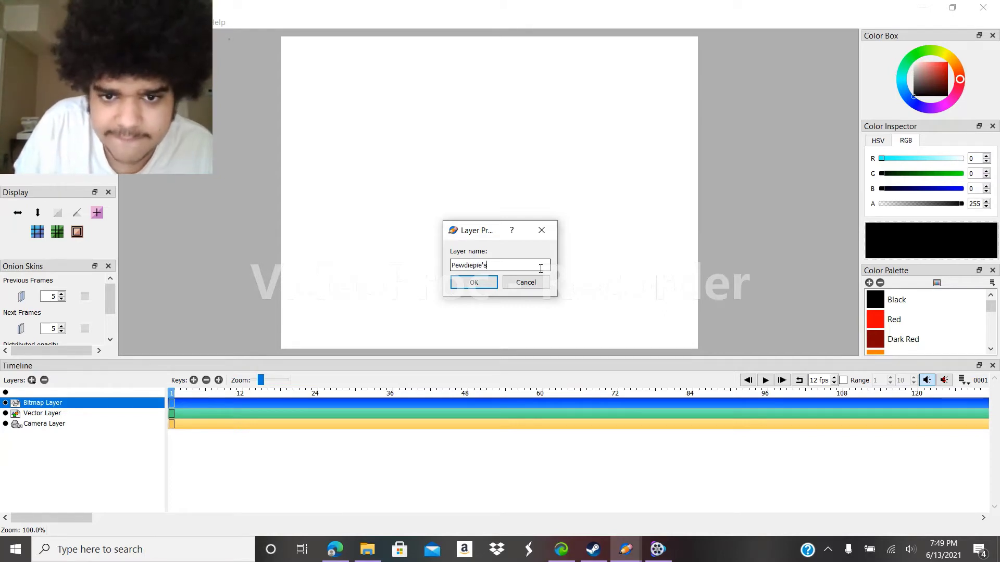
{"action": "type", "text": "F"}
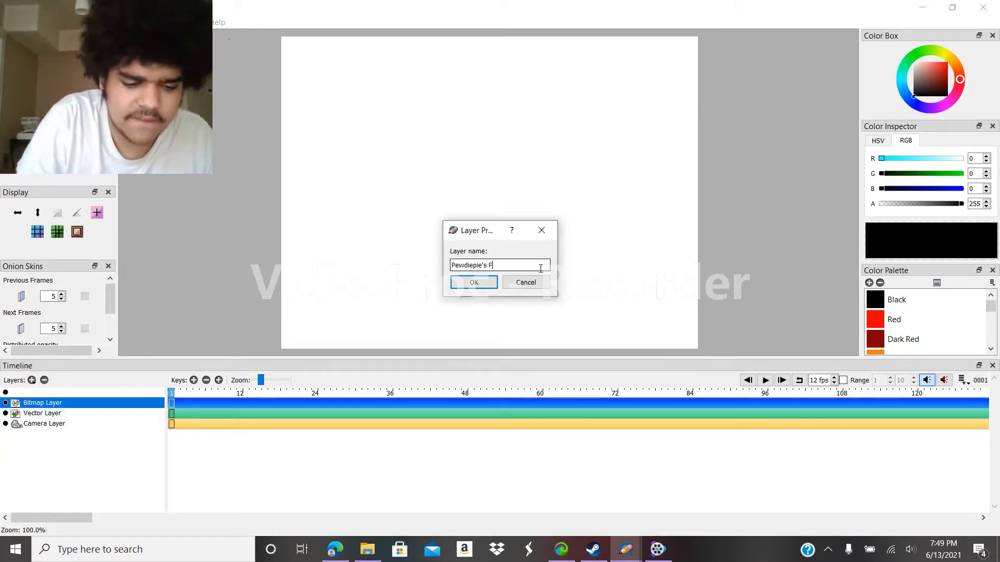
{"action": "type", "text": "abu"}
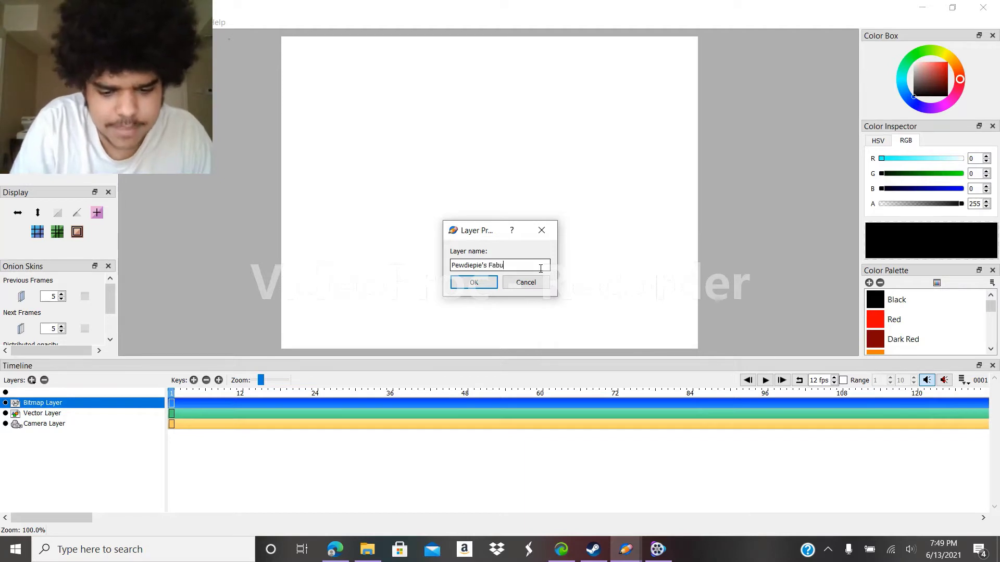
{"action": "type", "text": "lous"}
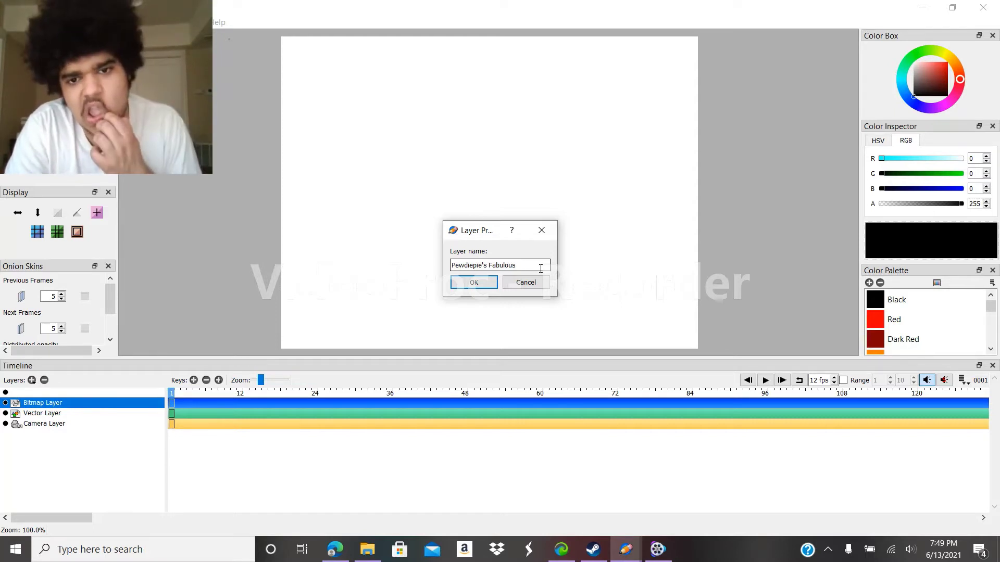
{"action": "type", "text": "M"}
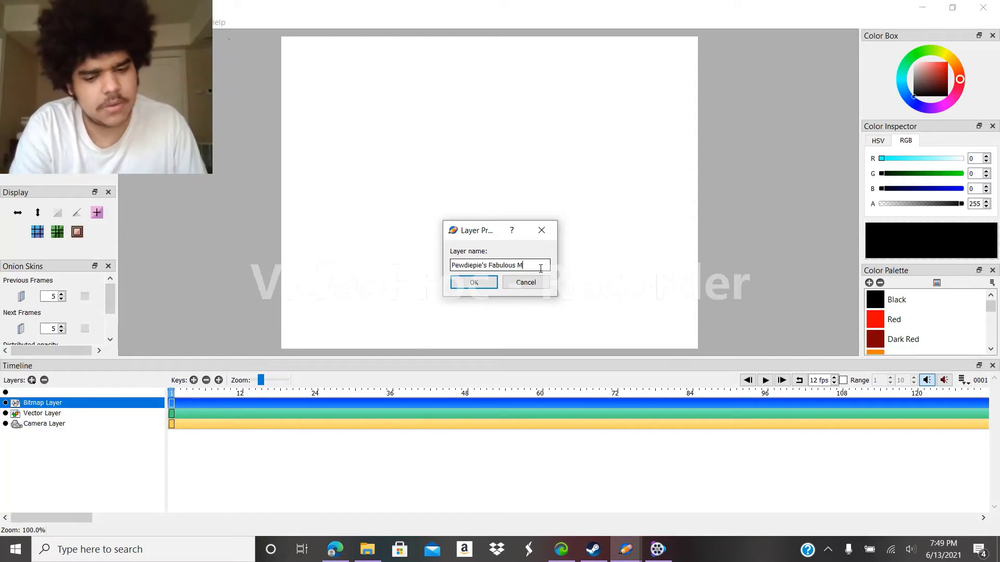
{"action": "type", "text": "usic"}
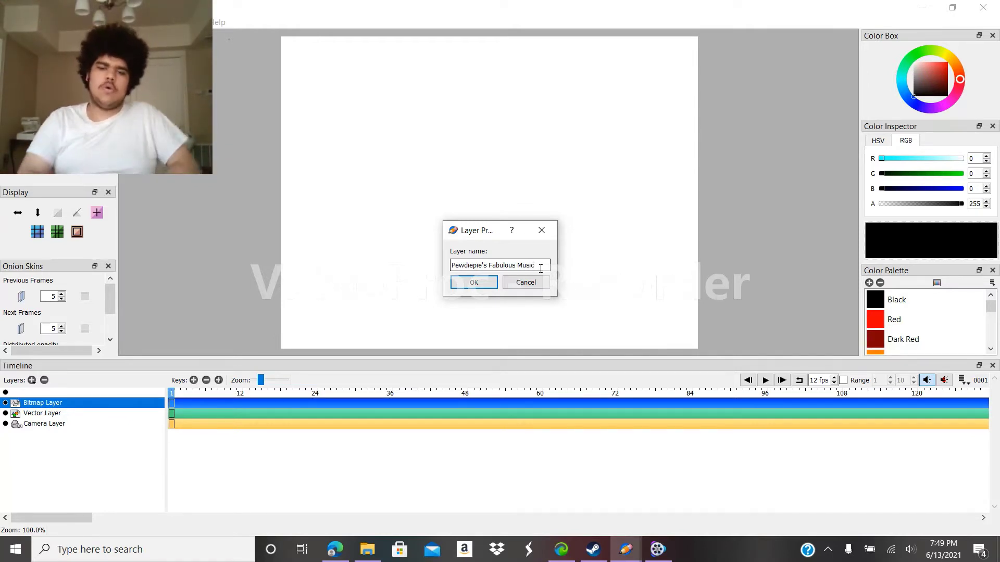
- Change the last word of the layer name to "Song" and create the sound layer
{"action": "key", "text": "BackSpace"}
{"action": "key", "text": "BackSpace"}
{"action": "key", "text": "BackSpace"}
{"action": "key", "text": "BackSpace"}
{"action": "key", "text": "BackSpace"}
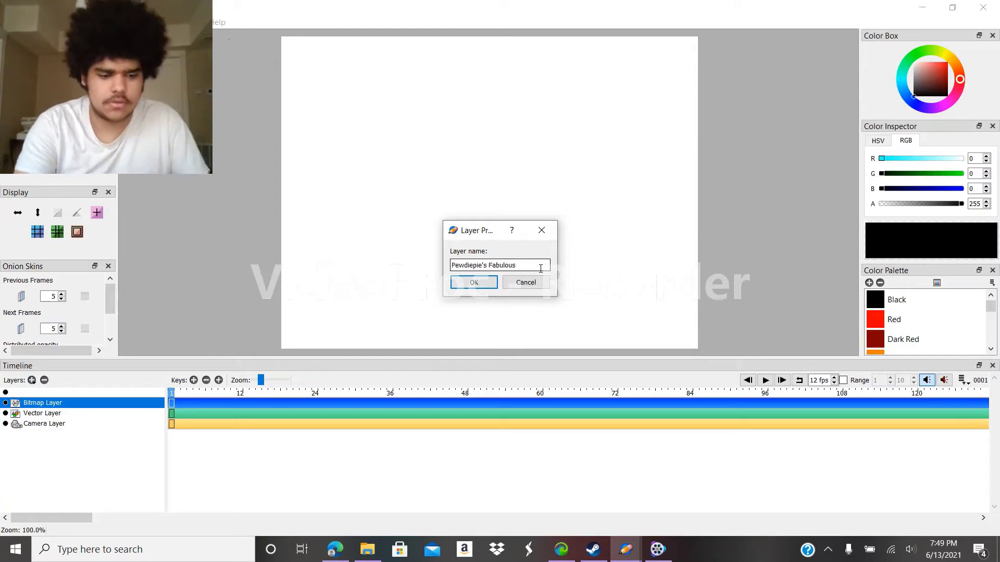
{"action": "type", "text": "Song"}
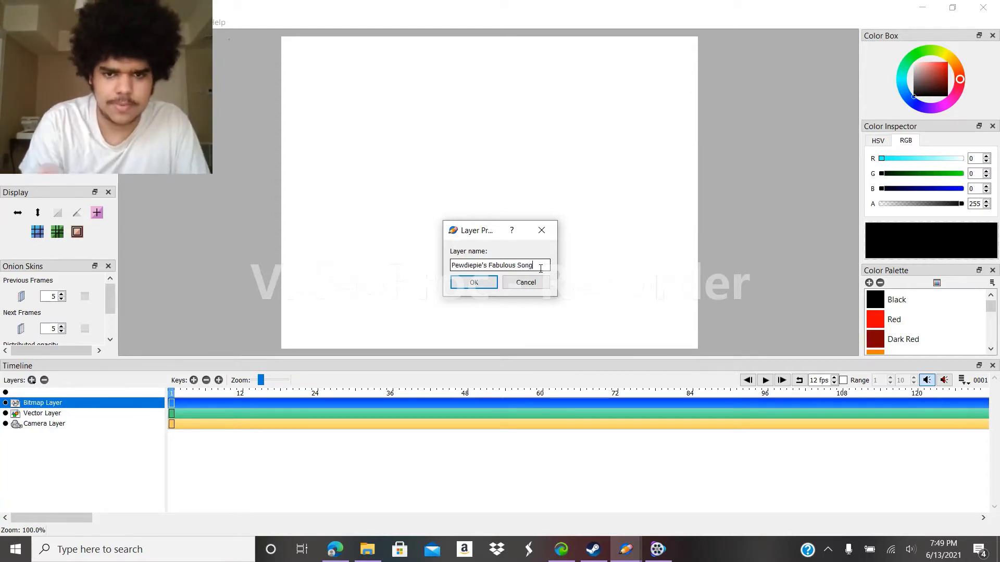
{"action": "left_click", "coordinate": [486, 283]}
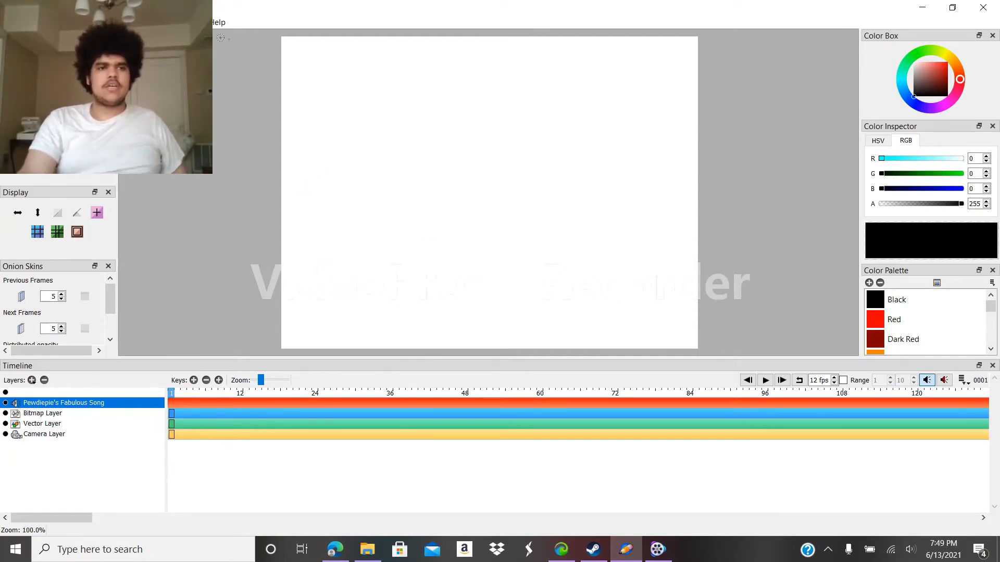
{"action": "mouse_move", "coordinate": [78, 120]}
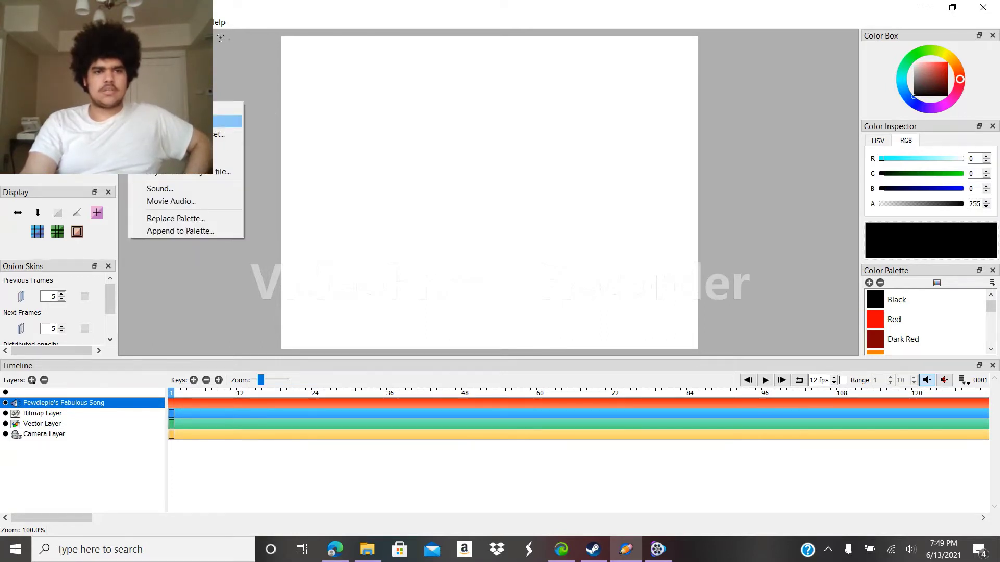
{"action": "left_click", "coordinate": [202, 198]}
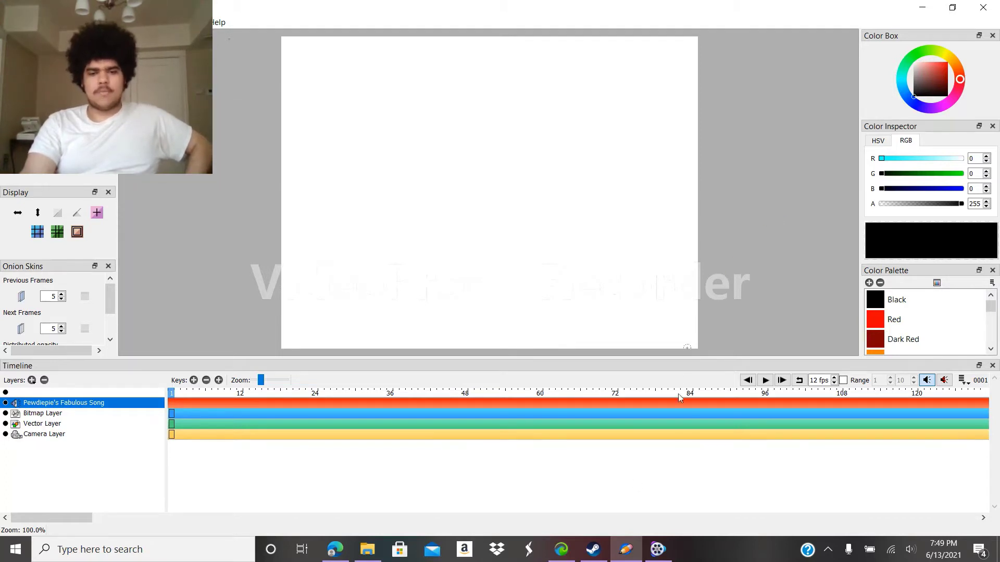
{"action": "mouse_move", "coordinate": [564, 557]}
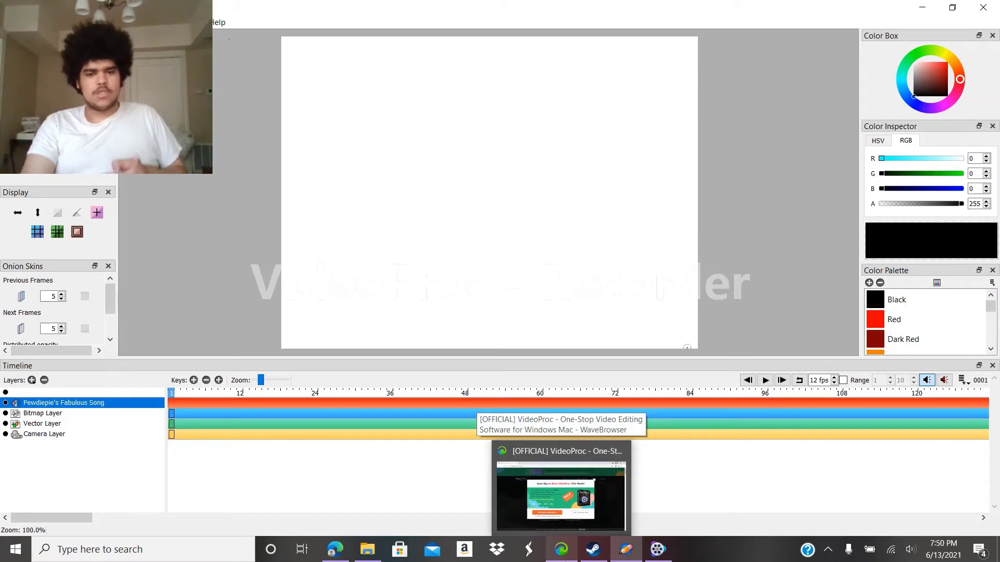
- Switch to the Edge browser and play the YouTube video "FABULOUS! (PewDiePie Song, By: Roomie)" from the beginning
{"action": "left_click", "coordinate": [335, 549]}
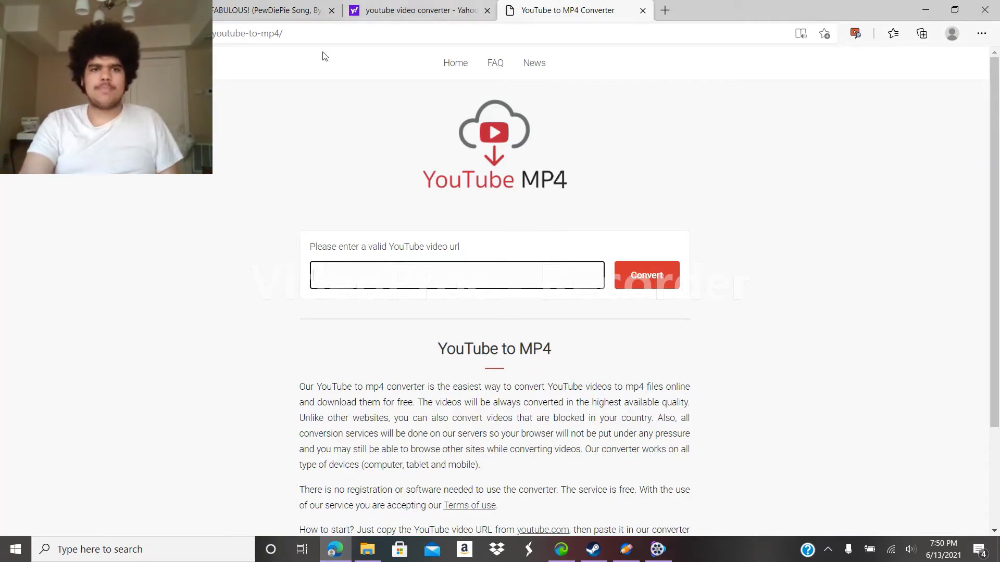
{"action": "left_click", "coordinate": [286, 10]}
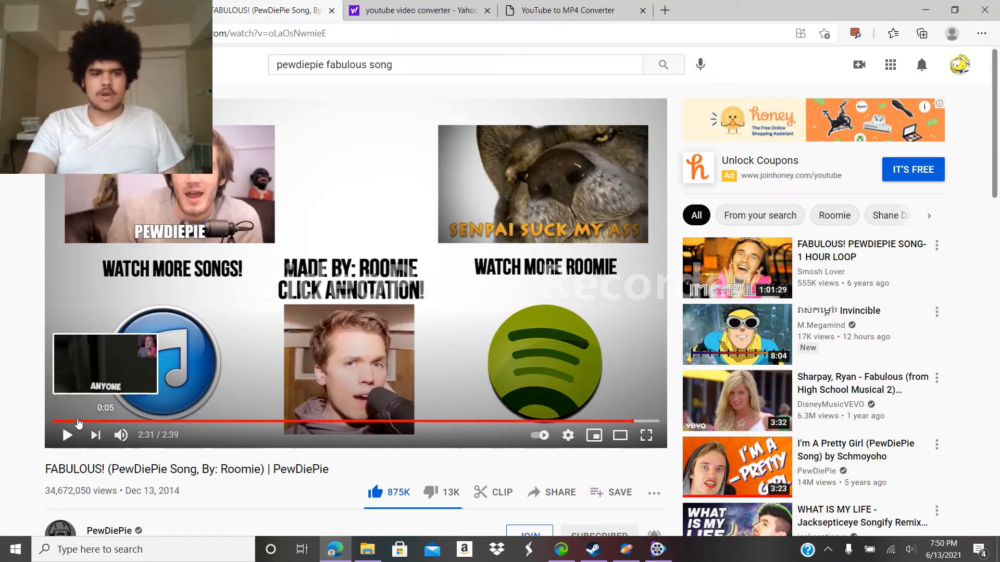
{"action": "left_click", "coordinate": [78, 421]}
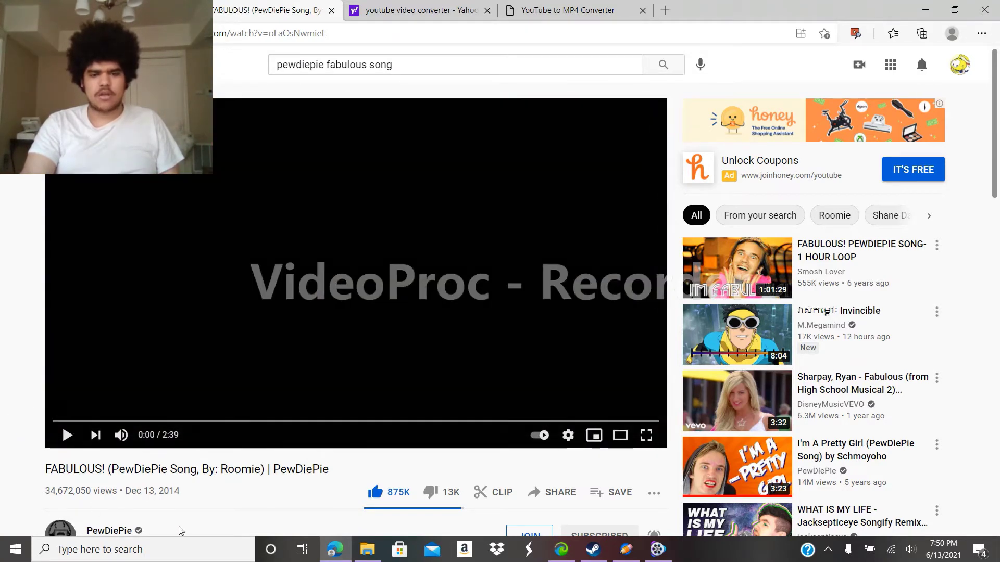
{"action": "mouse_move", "coordinate": [366, 550]}
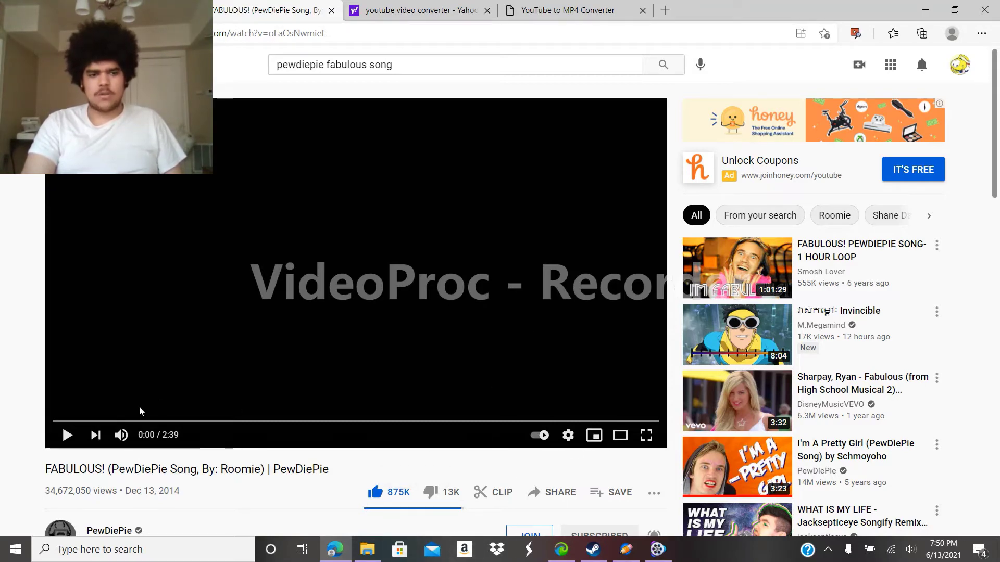
{"action": "left_click", "coordinate": [67, 435]}
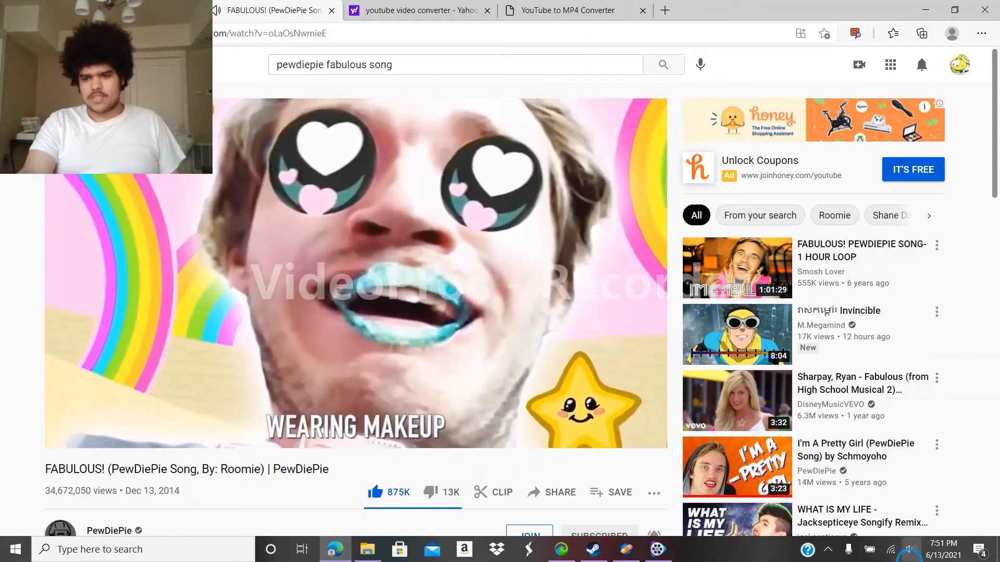
- Raise the system speaker volume to 35
{"action": "left_click", "coordinate": [910, 549]}
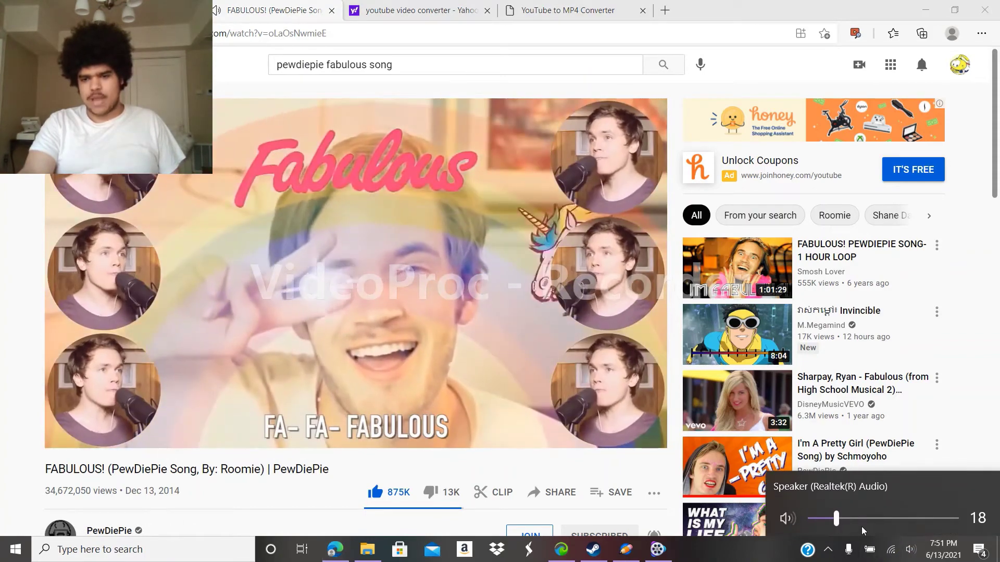
{"action": "left_click", "coordinate": [844, 520]}
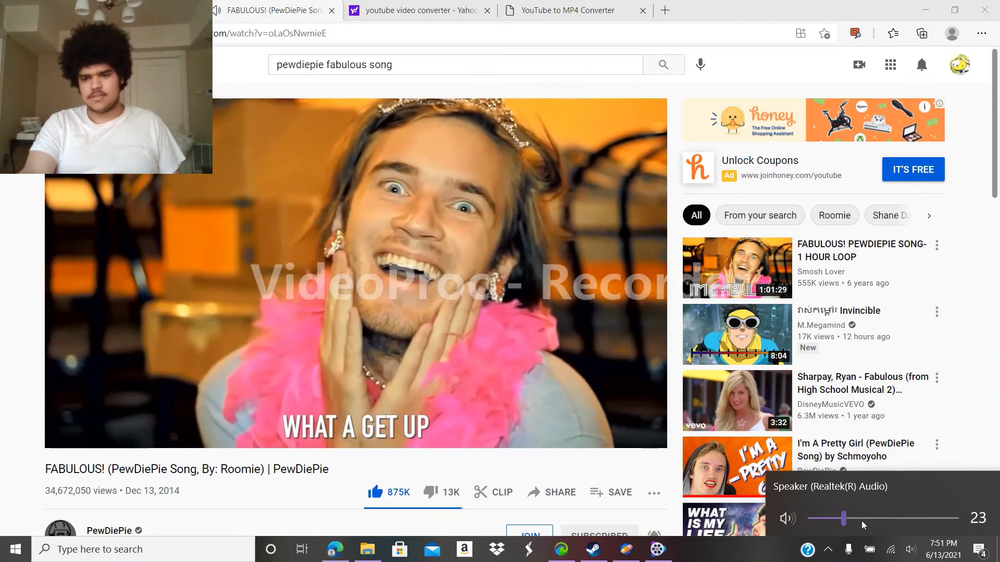
{"action": "left_click", "coordinate": [860, 519]}
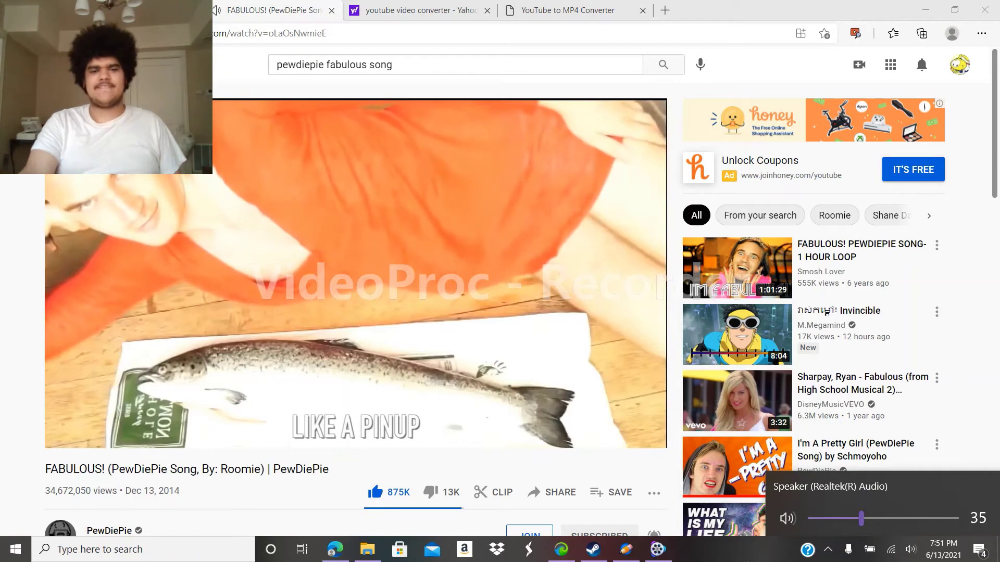
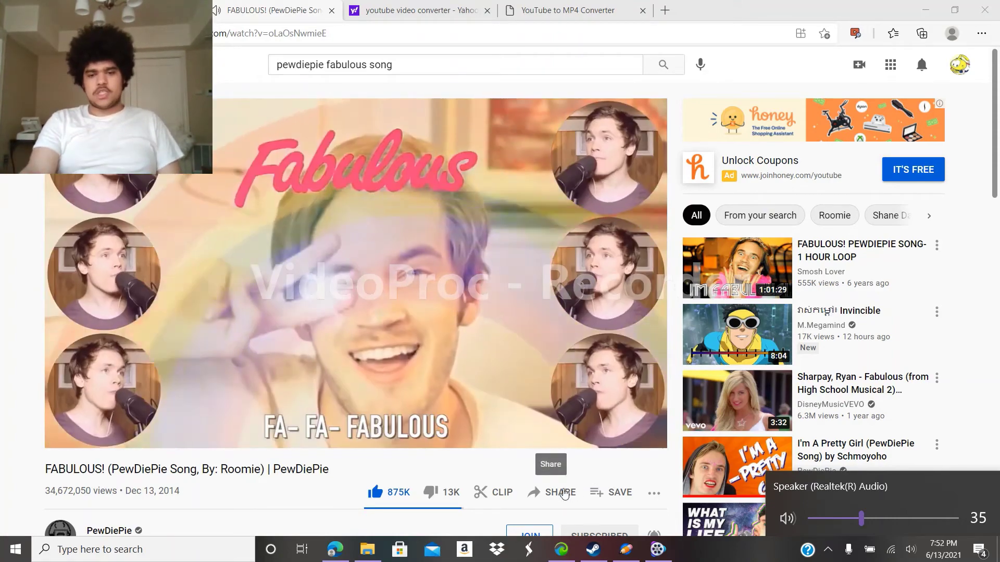
- Copy the share link of the playing YouTube video and close the Share dialog
{"action": "left_click", "coordinate": [563, 492]}
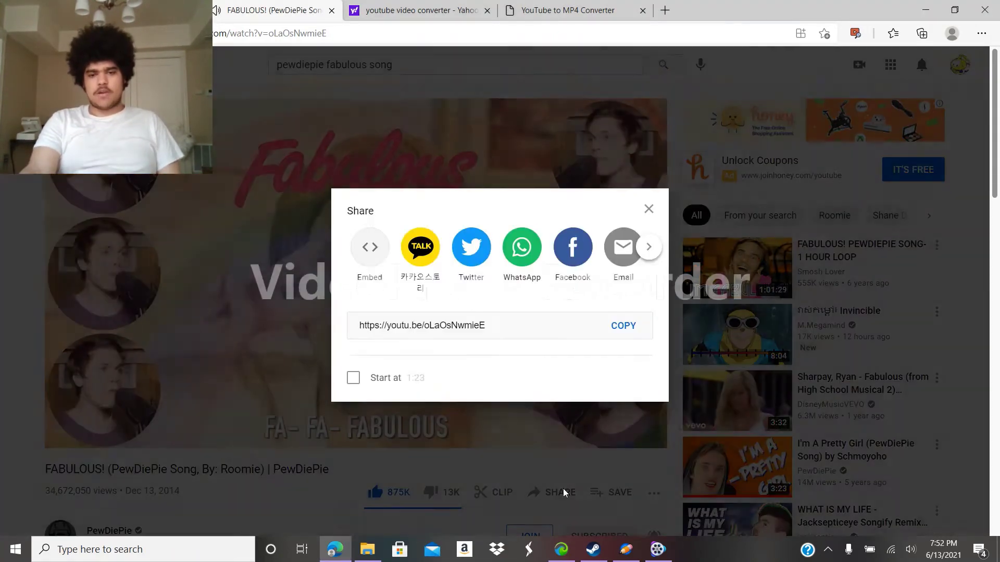
{"action": "left_click", "coordinate": [615, 323]}
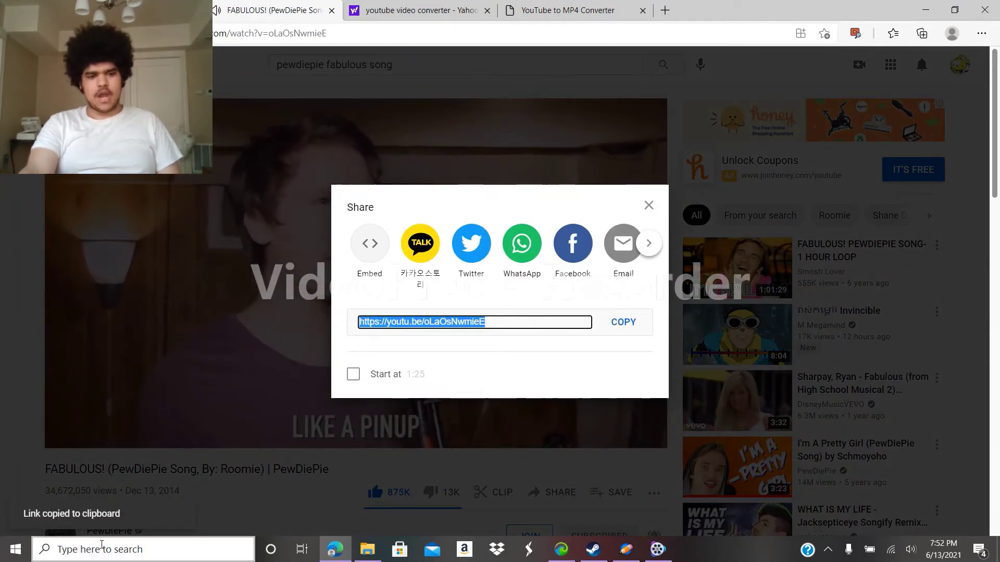
{"action": "left_click", "coordinate": [500, 460]}
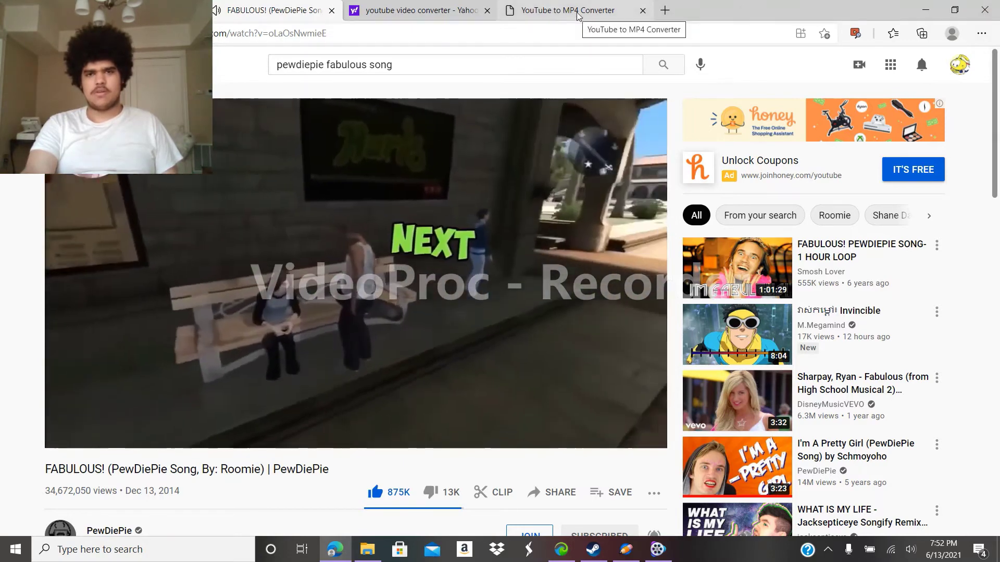
- Paste the copied video link into the YouTube to MP4 converter and convert it
{"action": "left_click", "coordinate": [576, 12]}
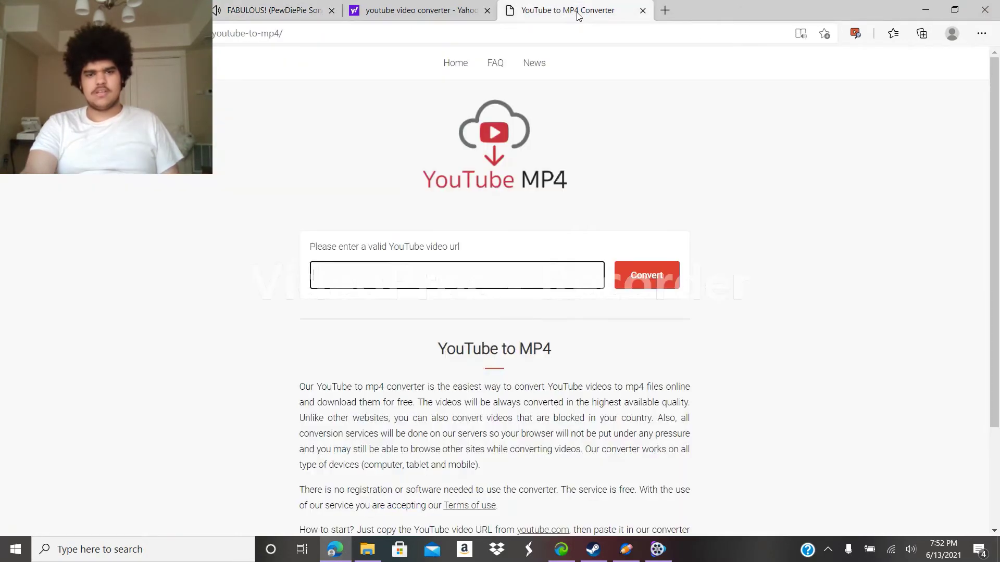
{"action": "right_click", "coordinate": [493, 278]}
{"action": "left_click", "coordinate": [548, 333]}
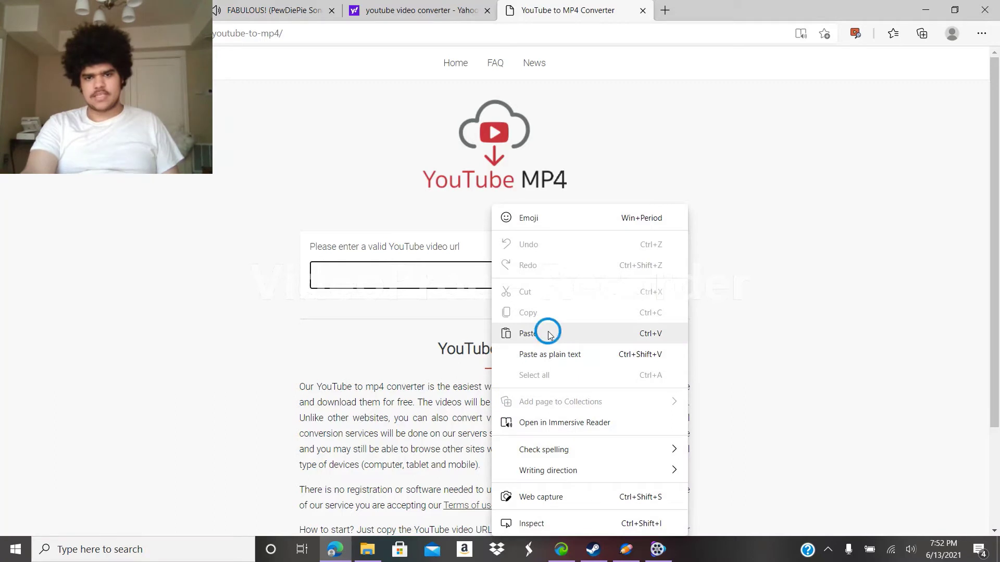
{"action": "left_click", "coordinate": [639, 284]}
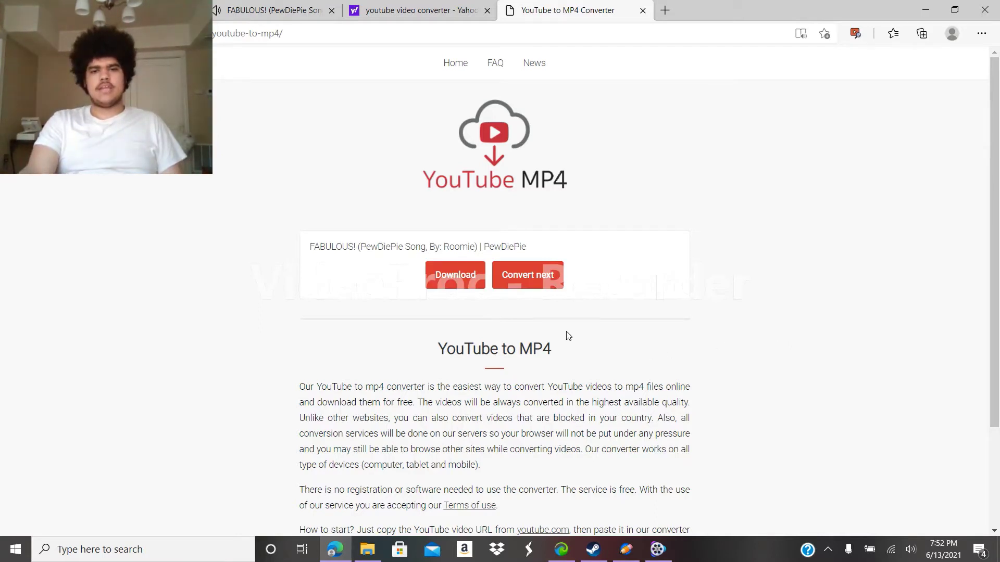
- Download the converted FABULOUS! video, returning to the converter page from the Flash Player pop-up page
{"action": "left_click", "coordinate": [459, 289]}
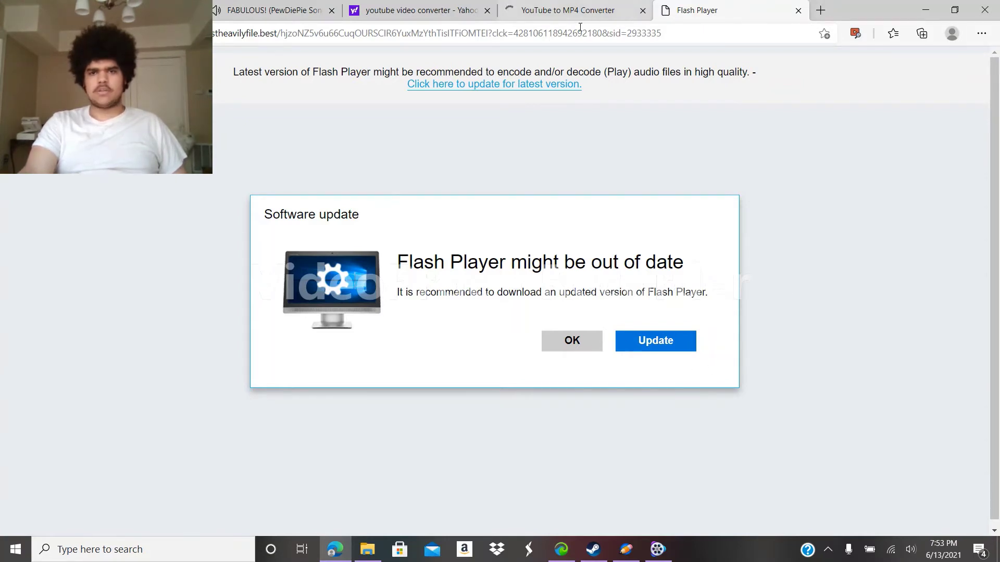
{"action": "left_click", "coordinate": [570, 11]}
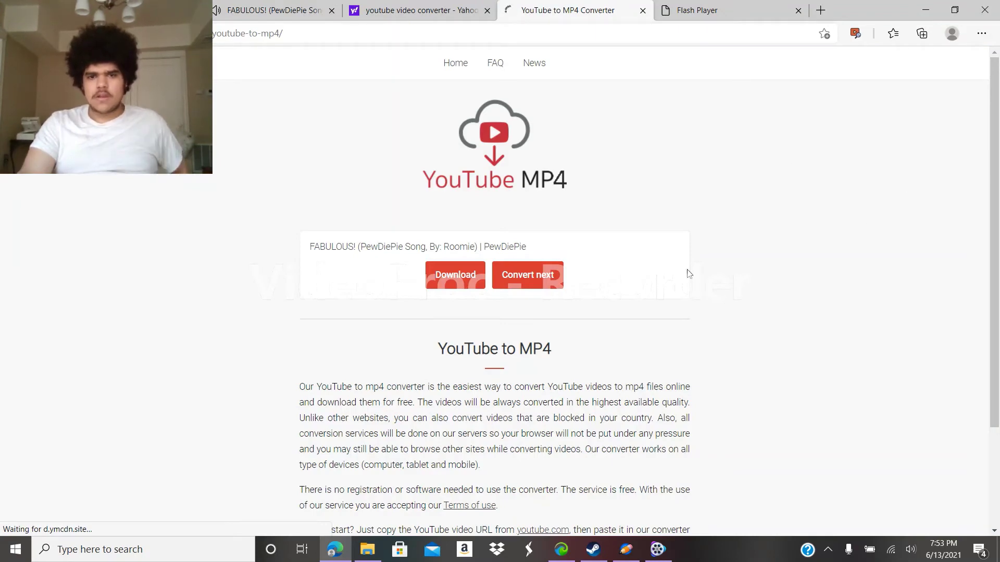
{"action": "left_click", "coordinate": [447, 281]}
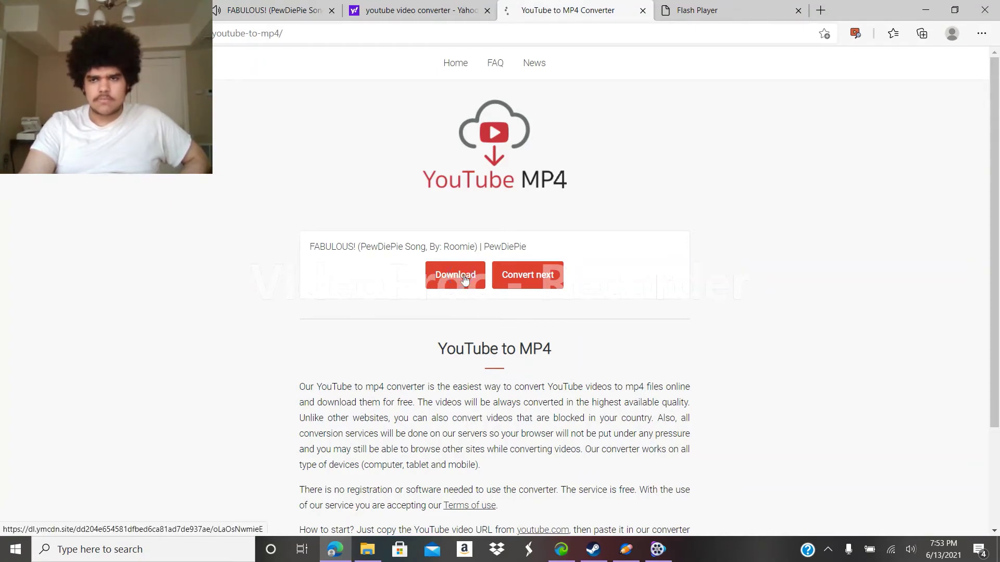
{"action": "left_click", "coordinate": [707, 14]}
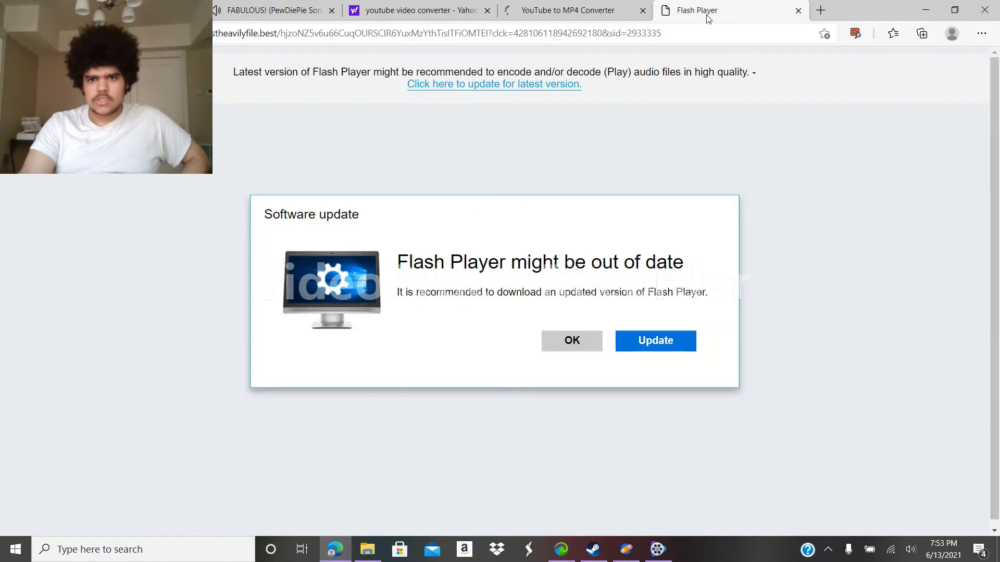
{"action": "left_click", "coordinate": [568, 11]}
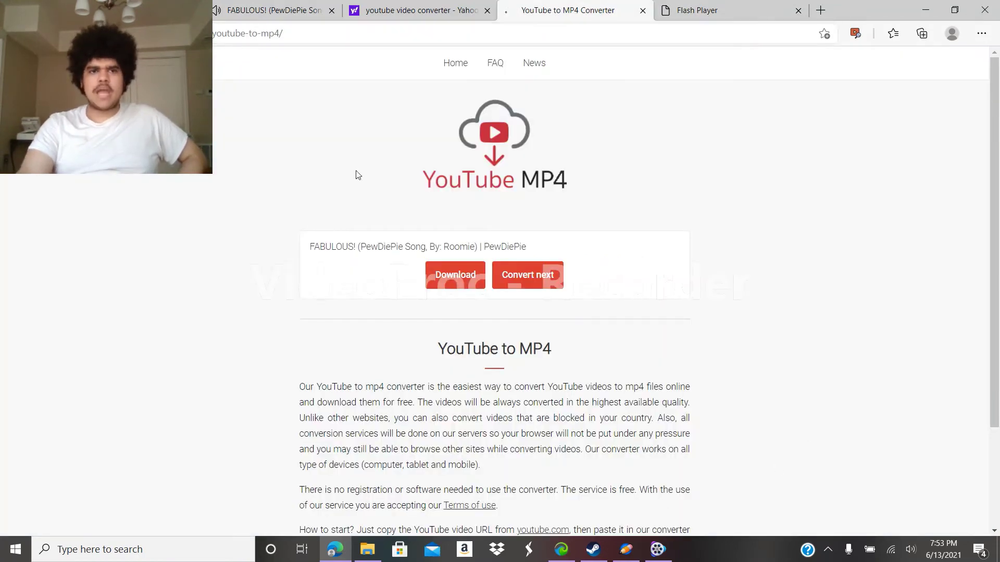
- Return to the FABULOUS! video on YouTube and pause its playback
{"action": "left_click", "coordinate": [249, 7]}
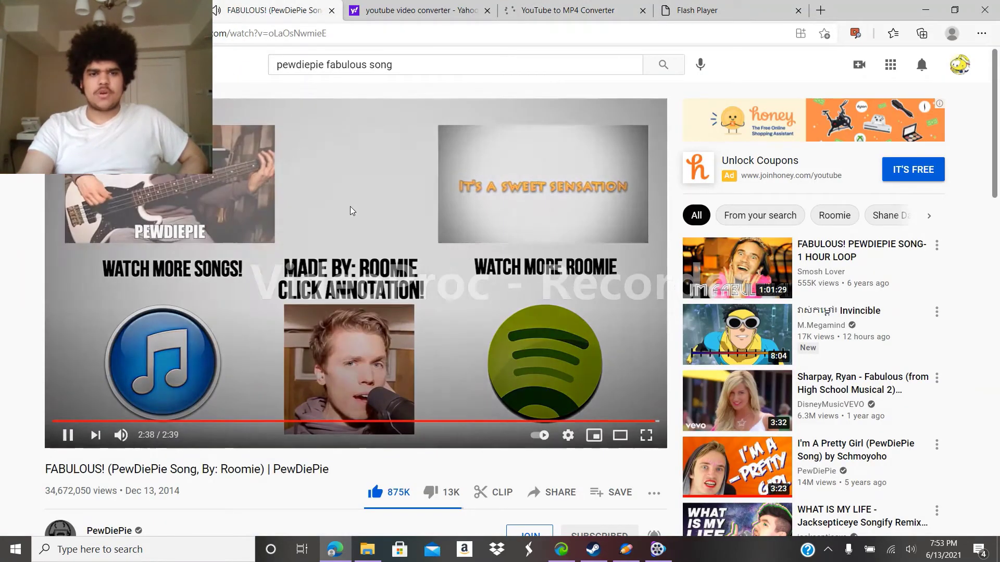
{"action": "left_click", "coordinate": [350, 211]}
- Switch to File Explorer, look for the downloaded song in the Downloads and Documents folders, and minimize the window
{"action": "left_click", "coordinate": [367, 549]}
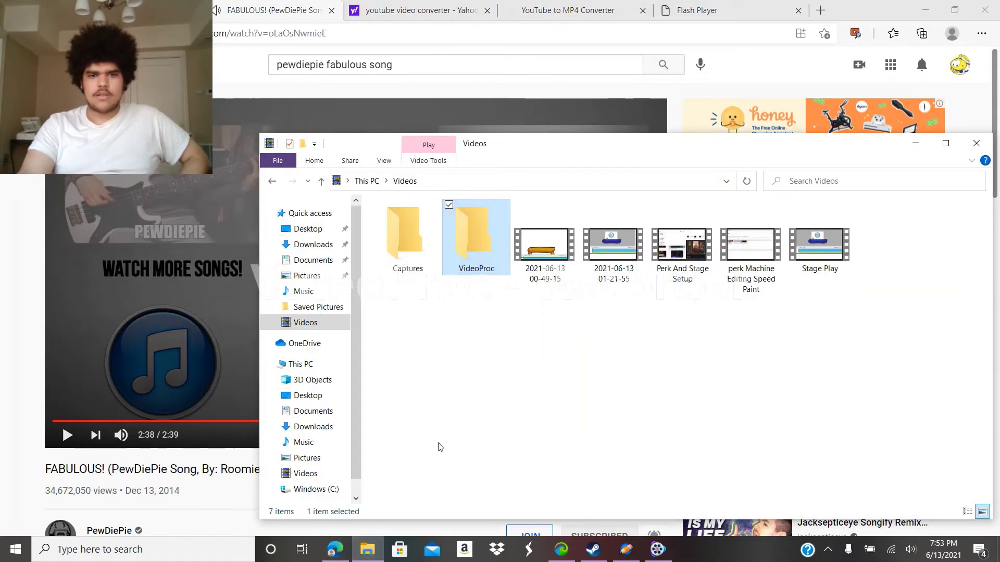
{"action": "left_click", "coordinate": [319, 249]}
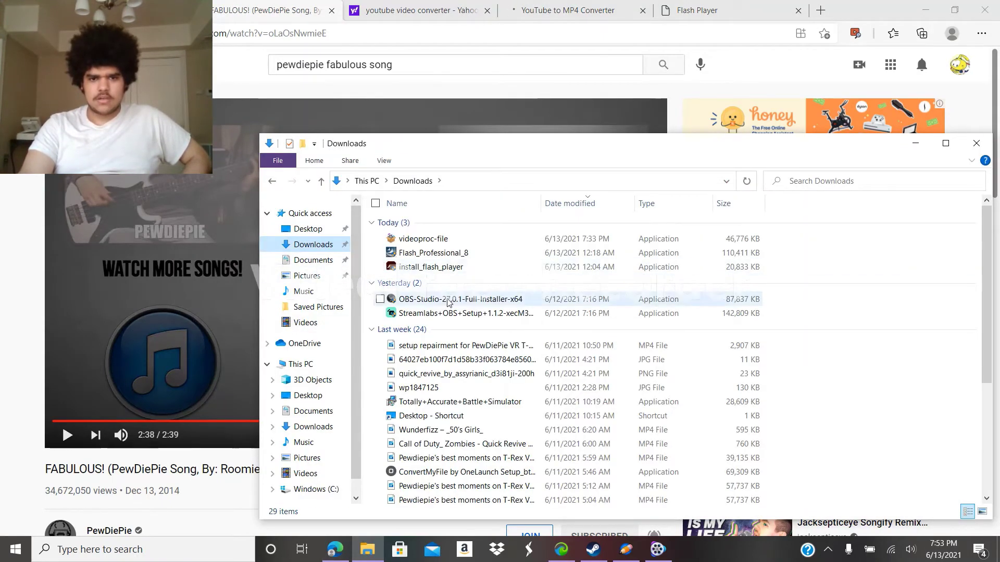
{"action": "scroll", "coordinate": [448, 302], "scroll_direction": "down", "scroll_amount": 1}
{"action": "left_click", "coordinate": [308, 428]}
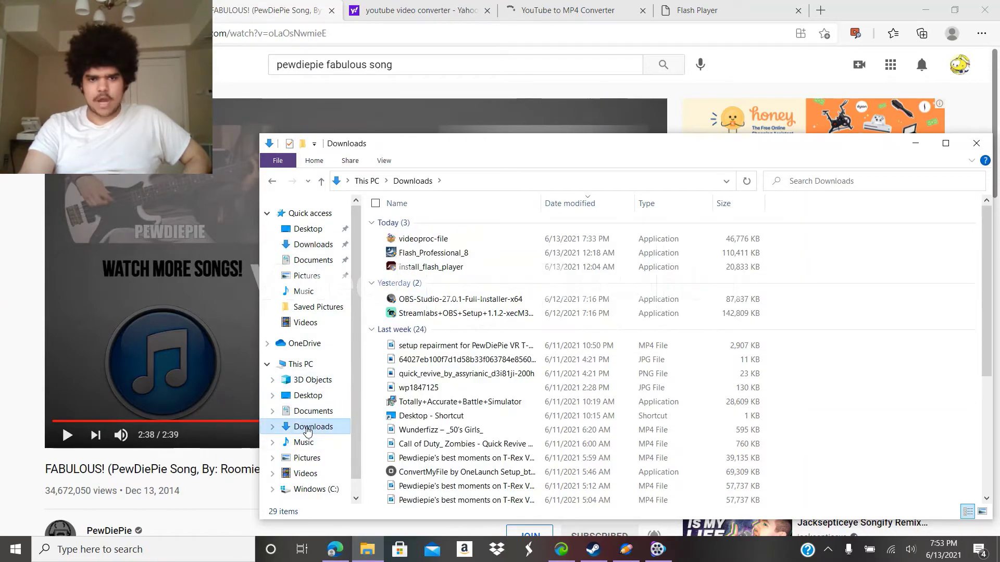
{"action": "double_click", "coordinate": [308, 429]}
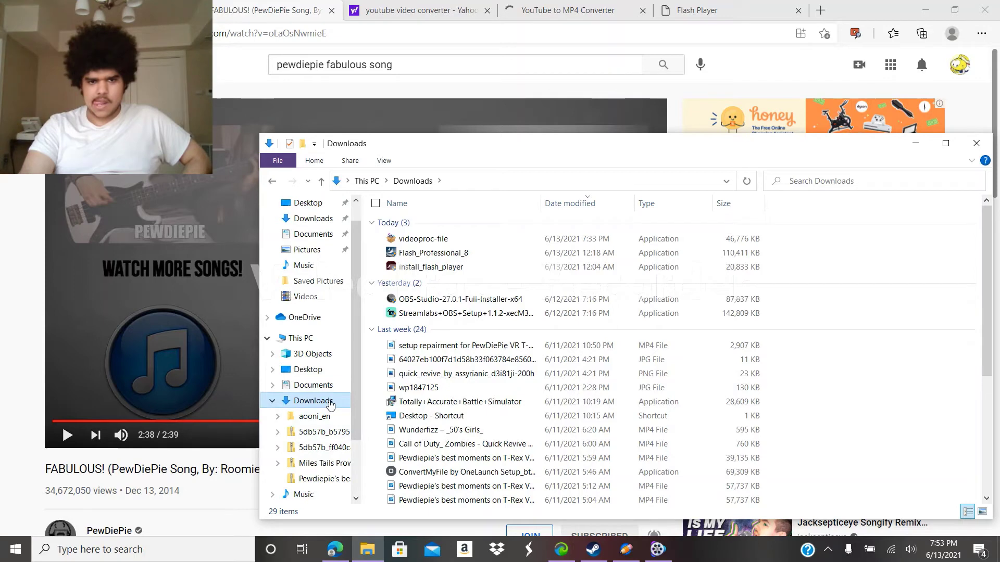
{"action": "left_click", "coordinate": [331, 219]}
{"action": "left_click", "coordinate": [312, 234]}
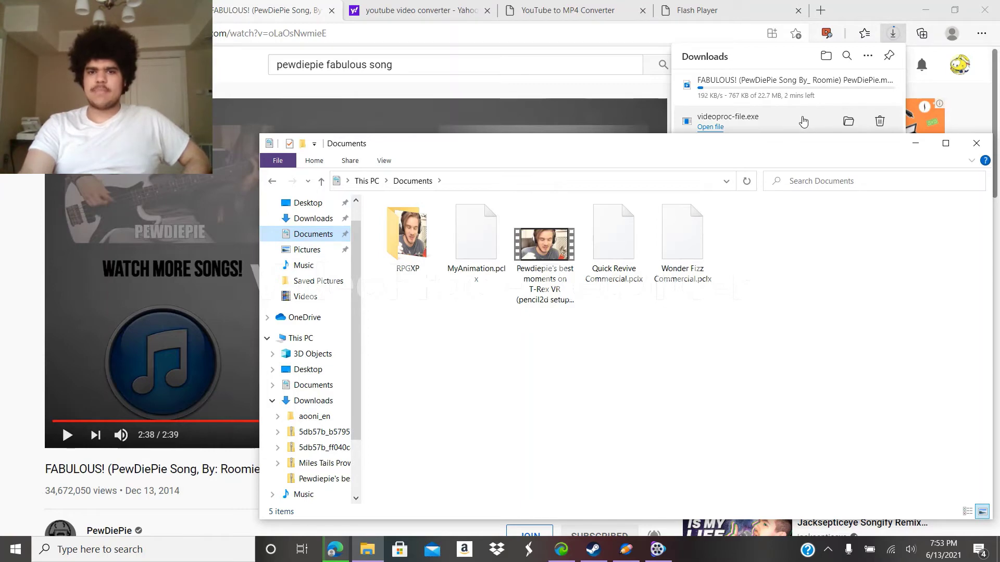
{"action": "left_click", "coordinate": [915, 144]}
- Check the browser's download list for the FABULOUS! song file
{"action": "left_click", "coordinate": [893, 35]}
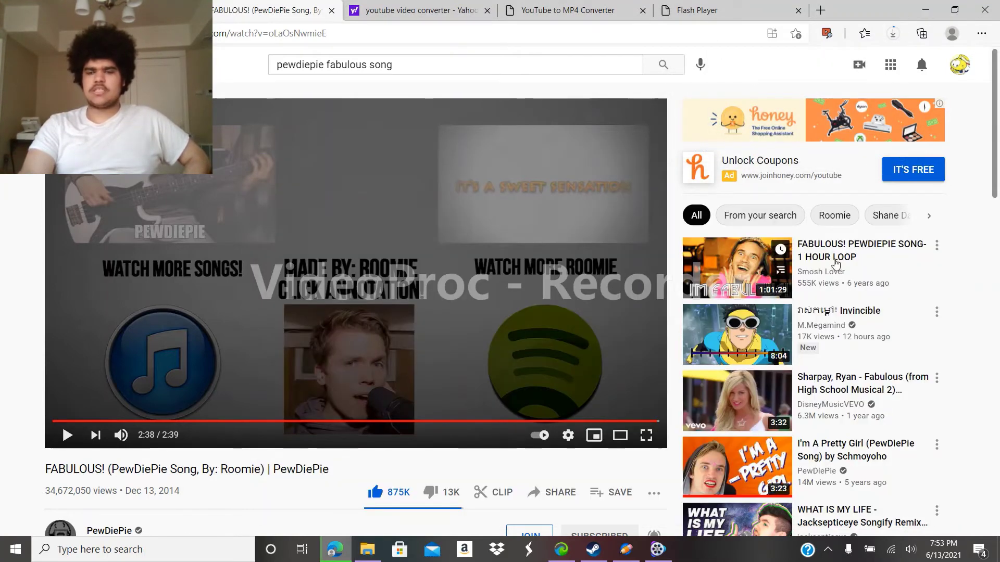
{"action": "left_click", "coordinate": [892, 33]}
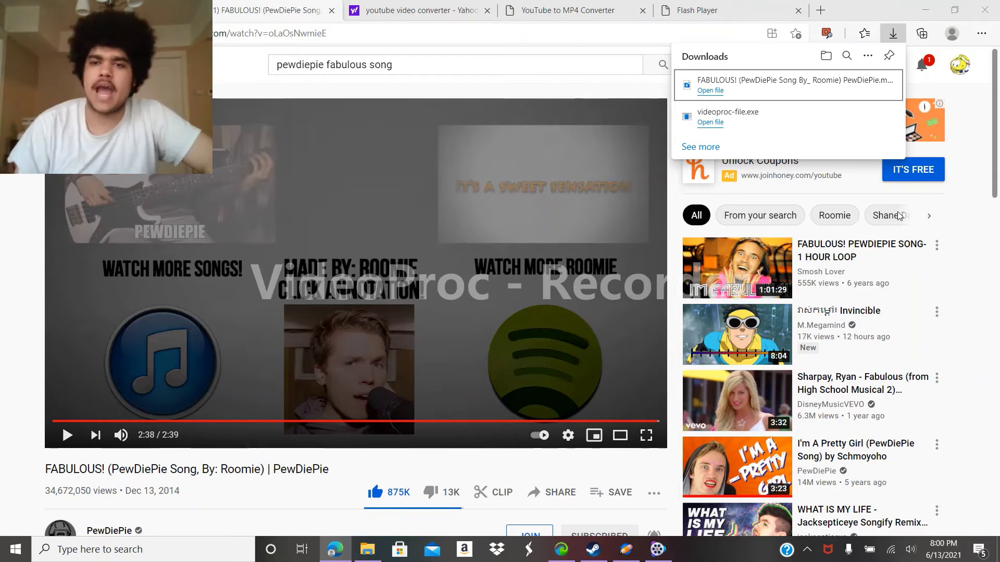
{"action": "mouse_move", "coordinate": [784, 80]}
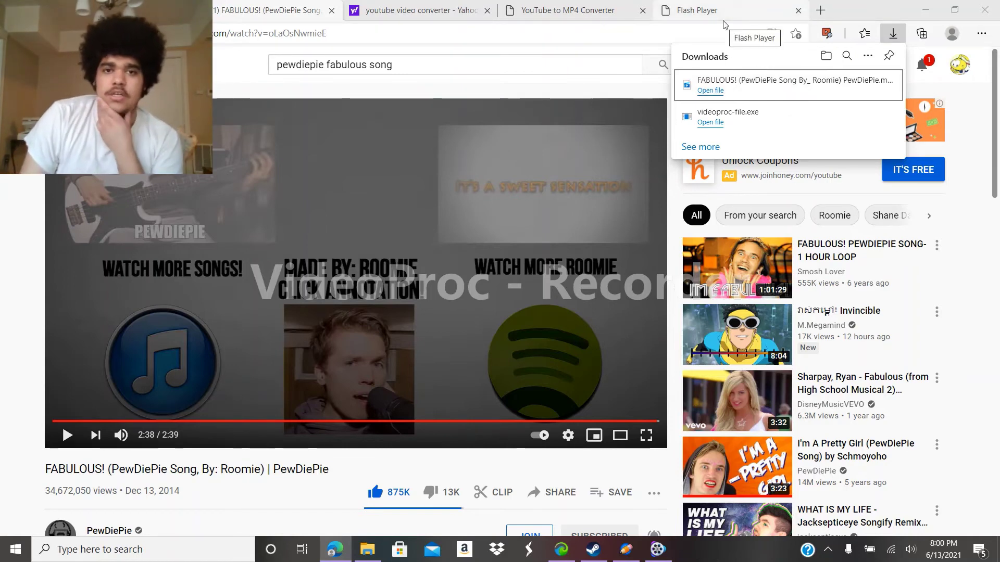
- Close the Flash Player page and briefly view the YouTube notifications
{"action": "left_click", "coordinate": [797, 12]}
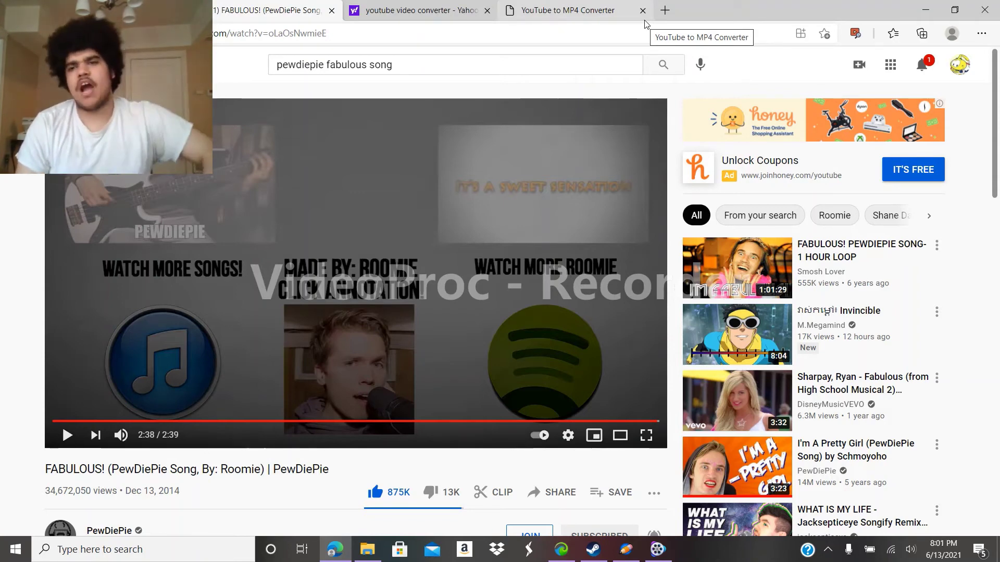
{"action": "left_click", "coordinate": [920, 67]}
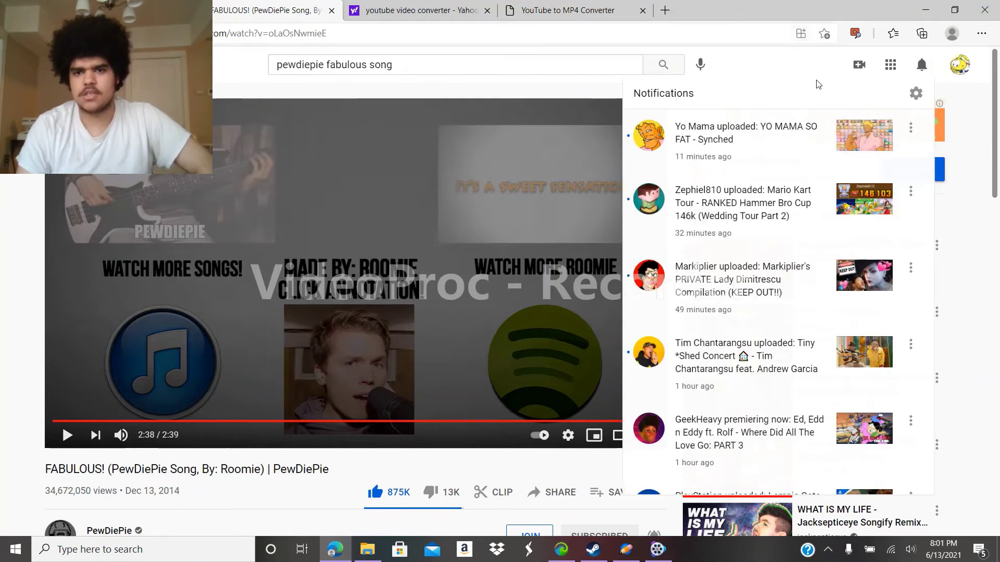
{"action": "left_click", "coordinate": [798, 71]}
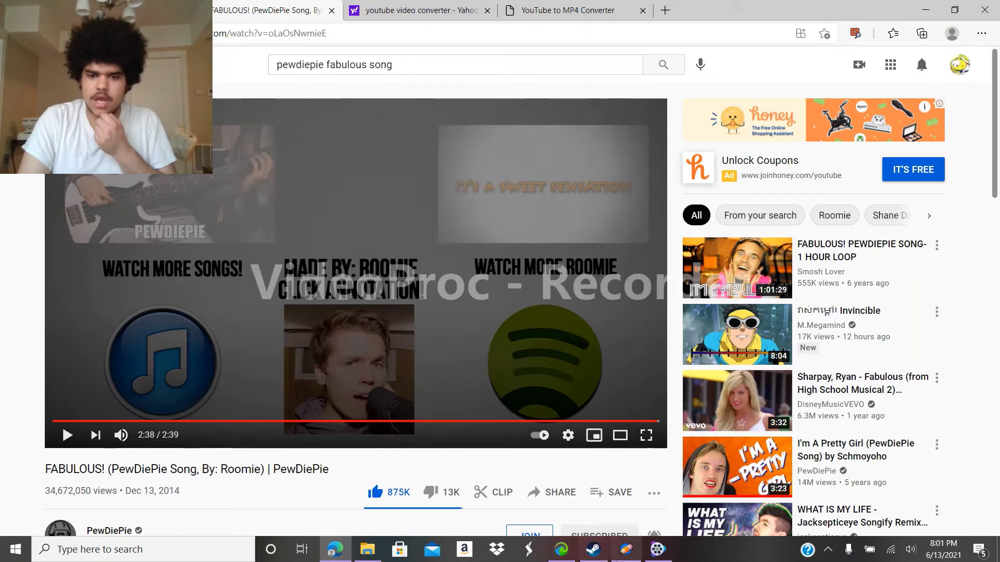
- Switch to Pencil2D and import the movie audio of the FABULOUS! MP4 from Downloads into the "Pewdiepie's Fabulous Song" layer
{"action": "left_click", "coordinate": [625, 550]}
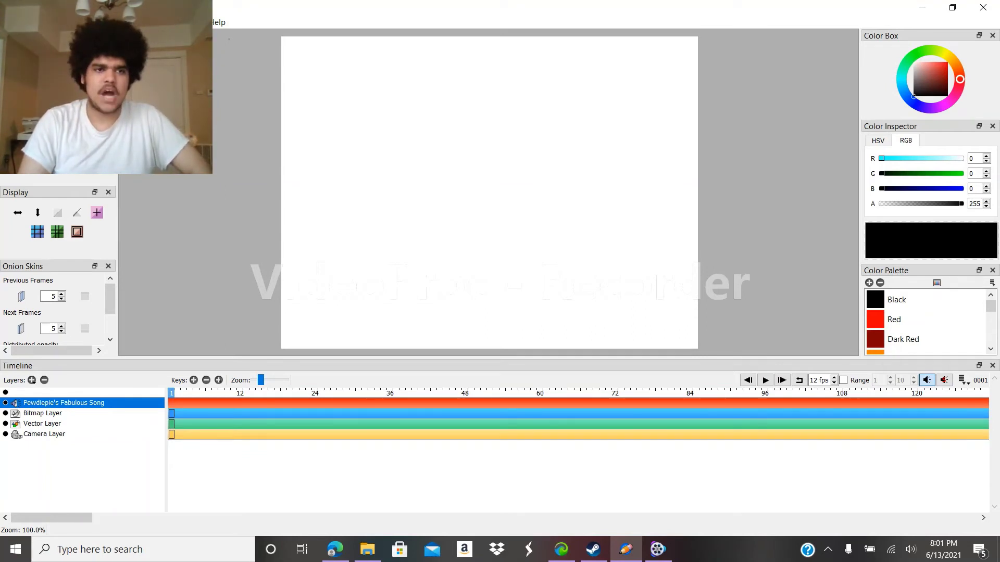
{"action": "mouse_move", "coordinate": [93, 107]}
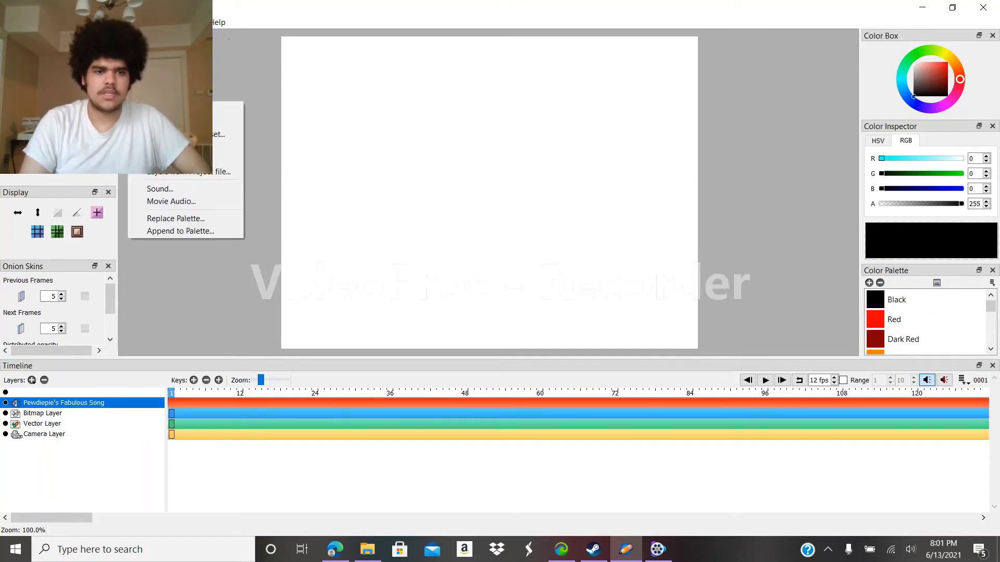
{"action": "left_click", "coordinate": [194, 208]}
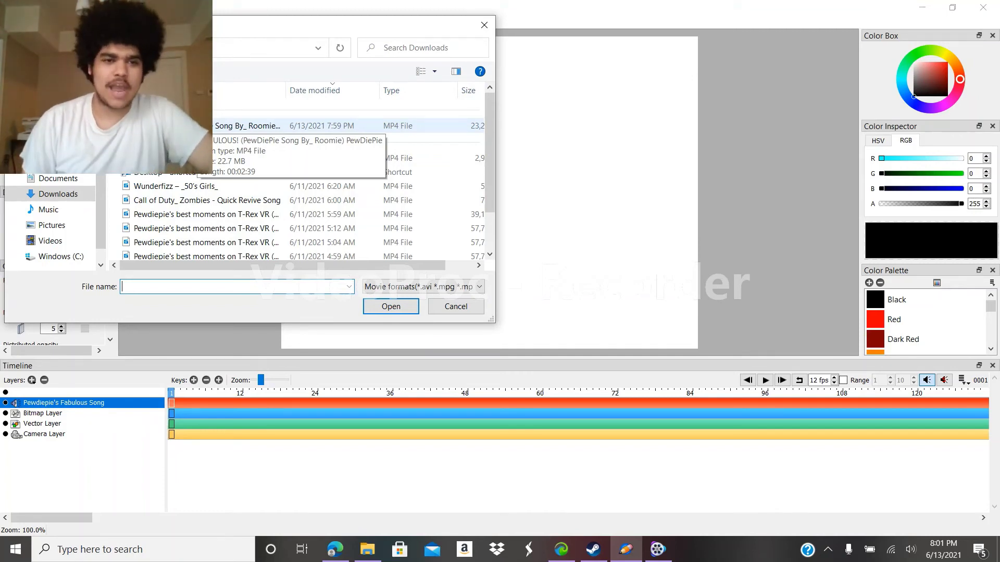
{"action": "left_click", "coordinate": [235, 125]}
{"action": "left_click", "coordinate": [405, 308]}
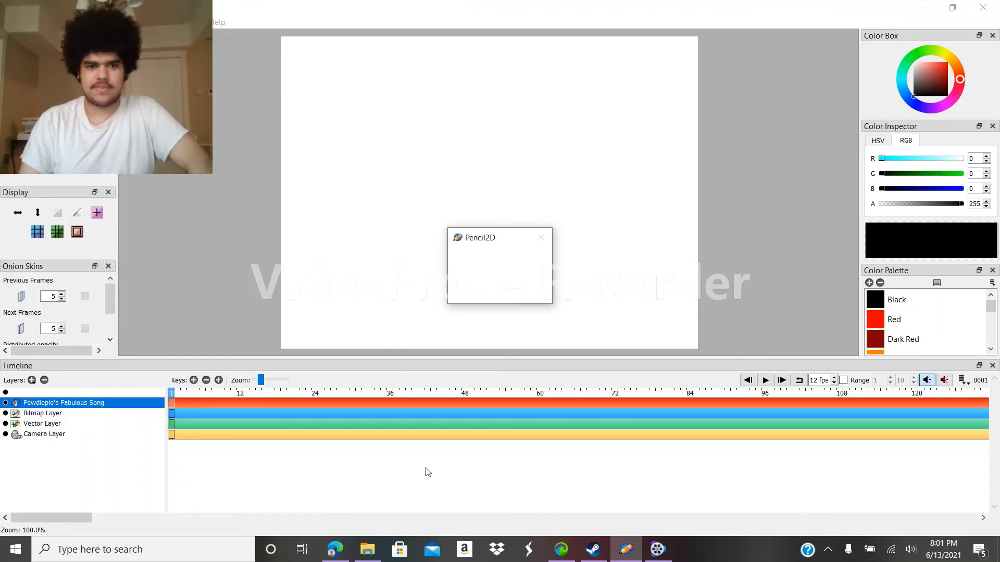